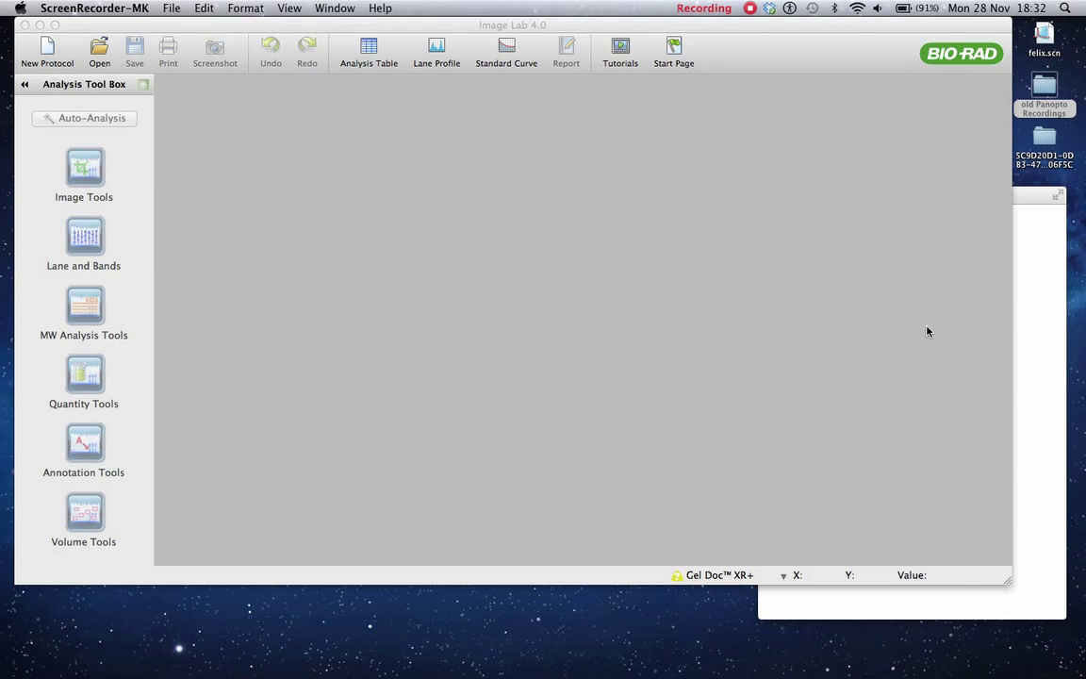
# Make Image Lab 4.0 the active application, showing its empty analysis workspace
pyautogui.click(818, 55)
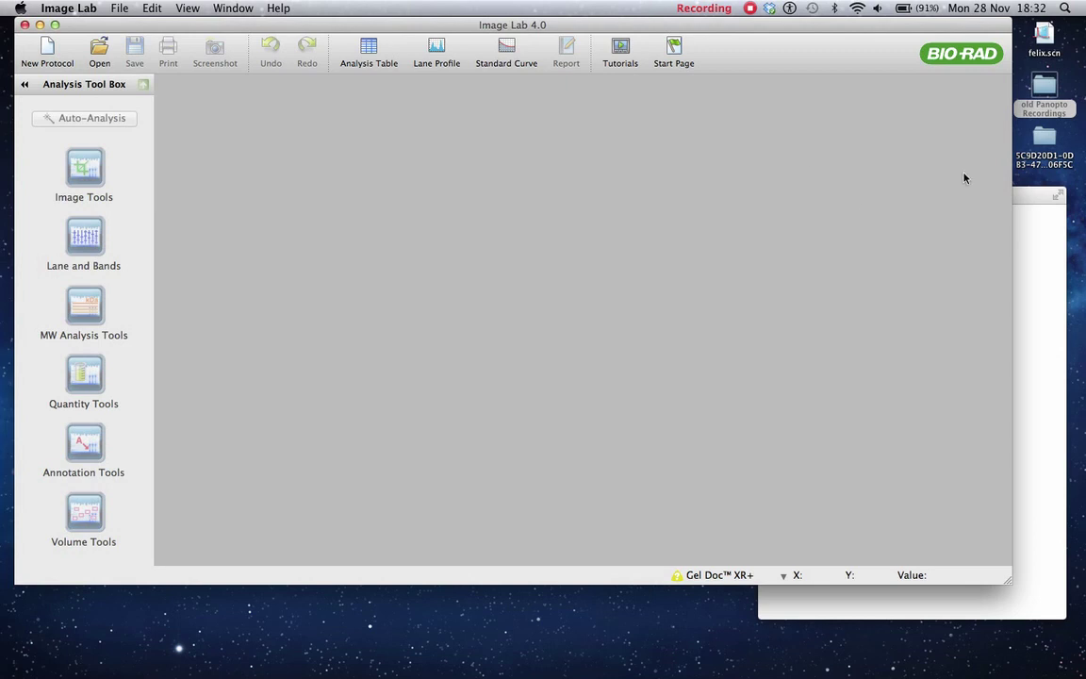
# Open felix.scn in Image Lab and maximise the gel image window
pyautogui.doubleClick(1044, 36)
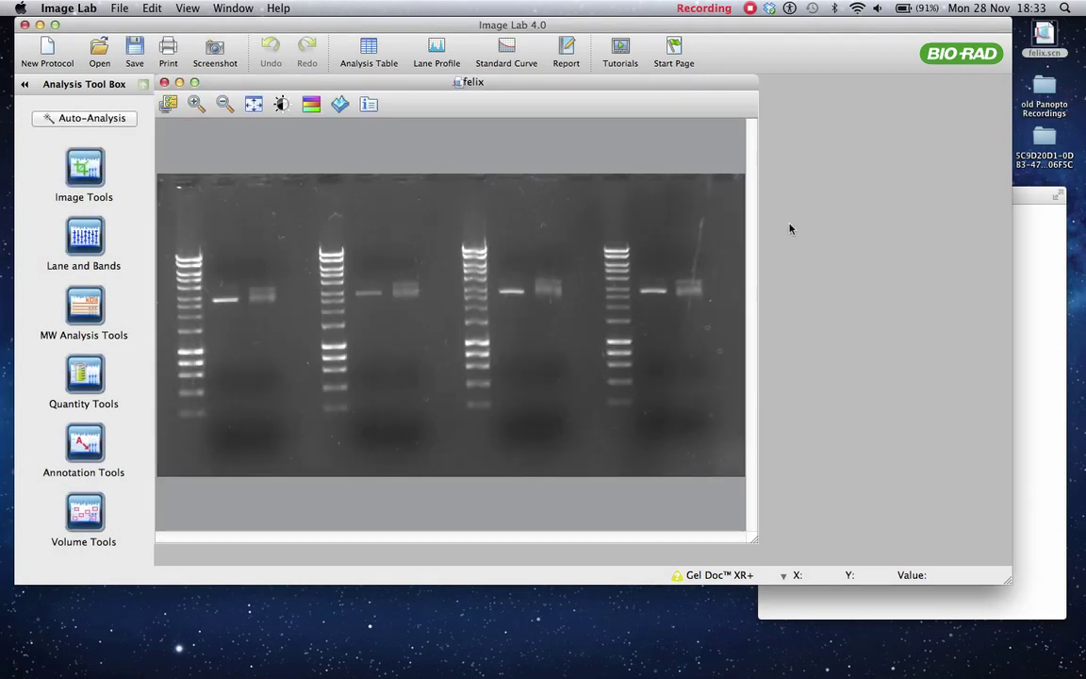
pyautogui.click(196, 83)
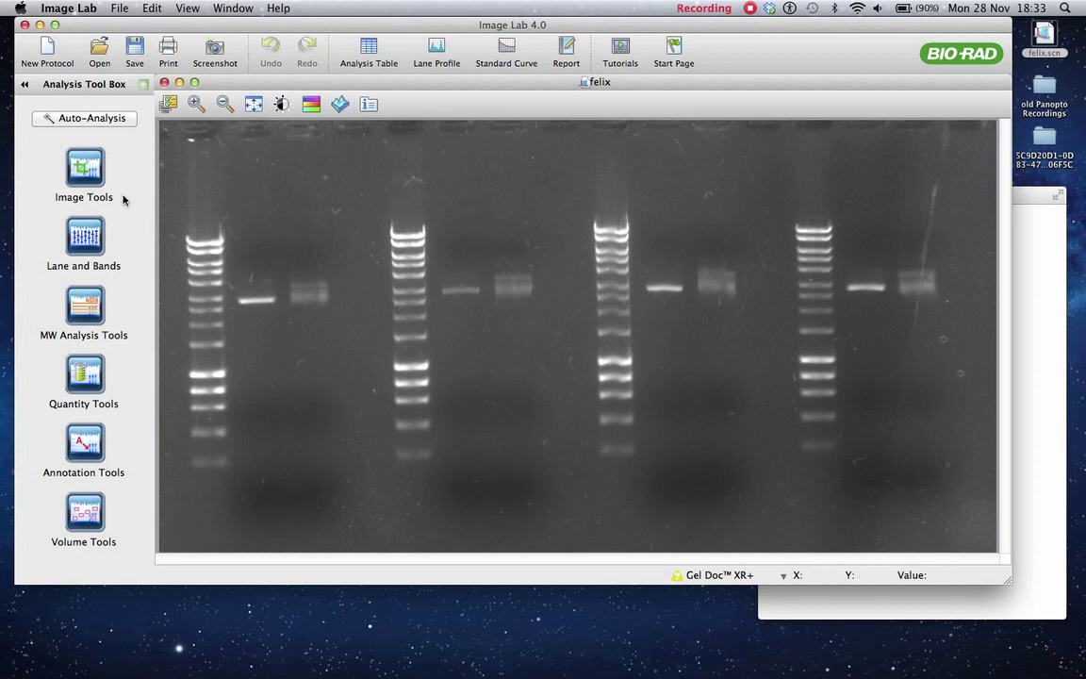
# Use Image Tools Crop to keep only the ladder lane and first two sample lanes
pyautogui.click(80, 168)
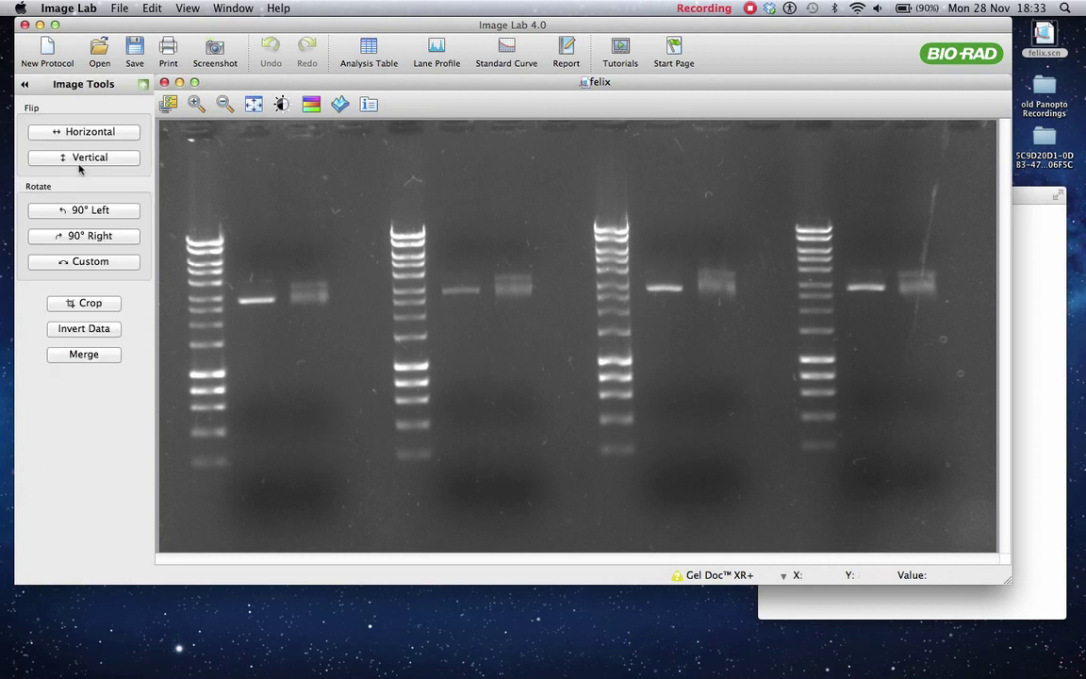
pyautogui.click(91, 304)
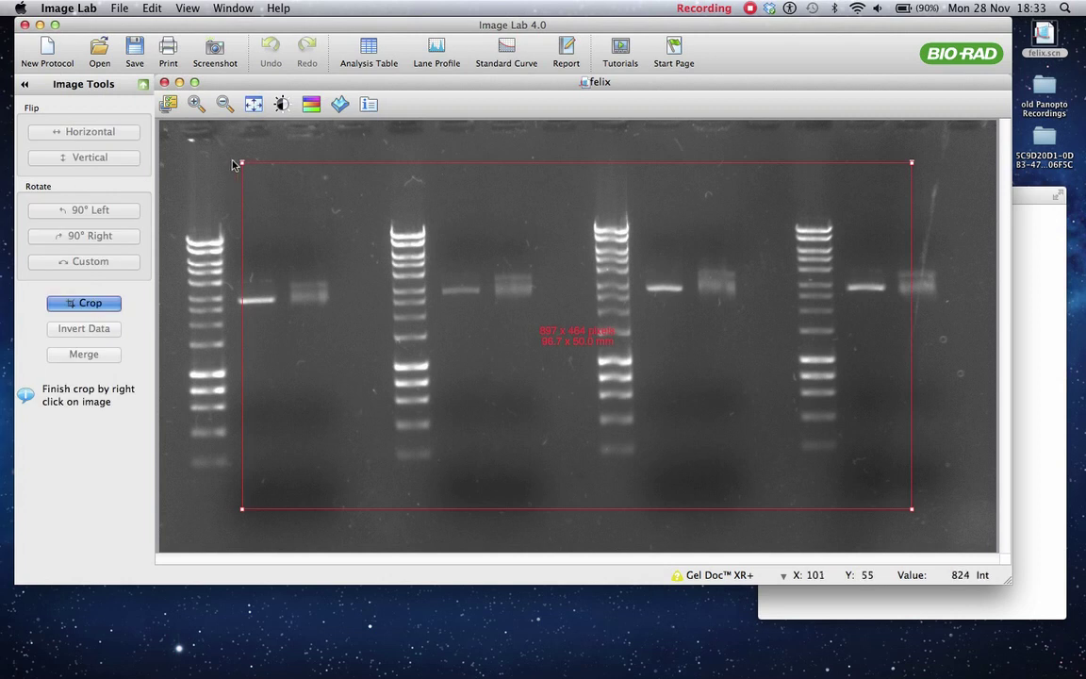
pyautogui.moveTo(242, 164); pyautogui.dragTo(157, 182)
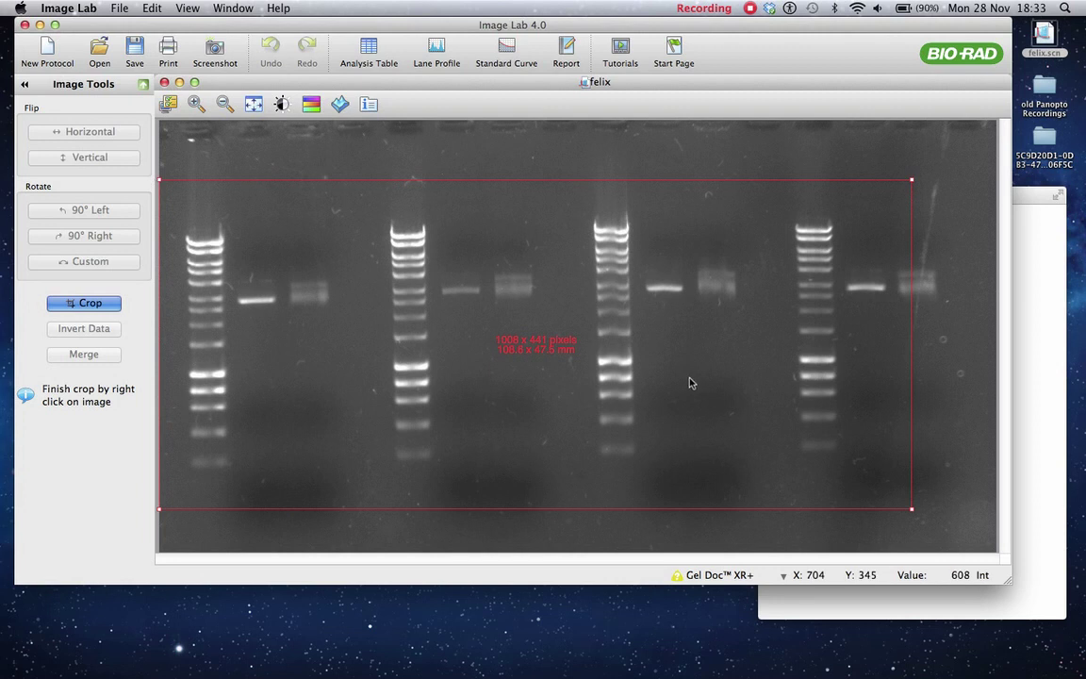
pyautogui.moveTo(912, 512); pyautogui.dragTo(360, 506)
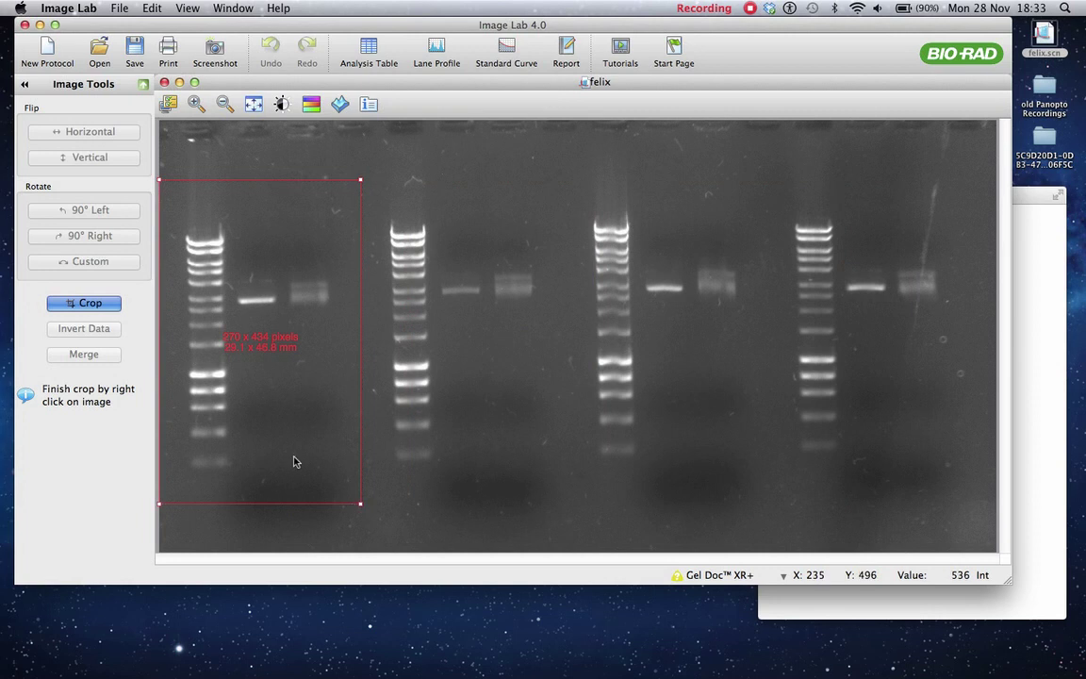
pyautogui.rightClick(263, 237)
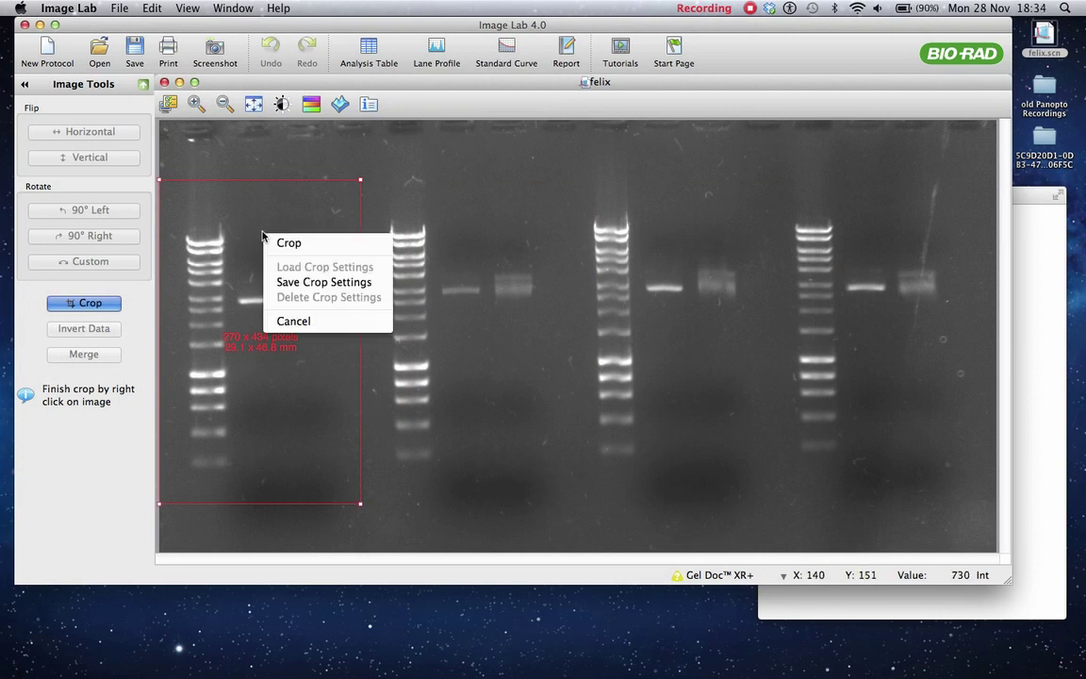
pyautogui.click(286, 243)
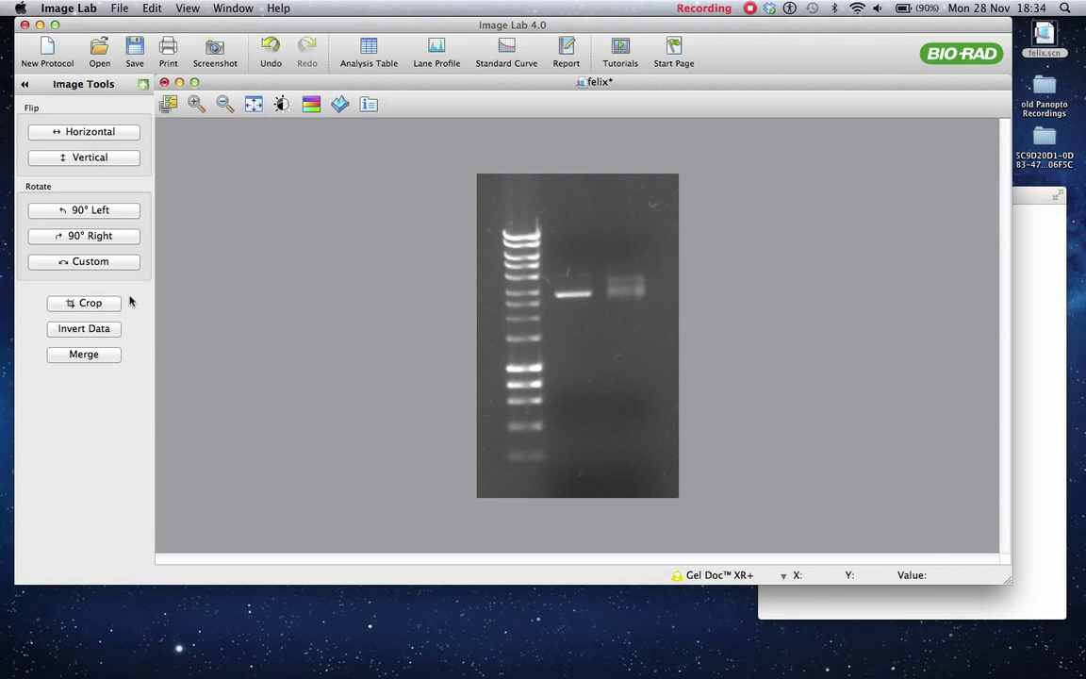
# Apply a custom rotation of 356.79° to the cropped gel so lanes are vertical
pyautogui.click(87, 263)
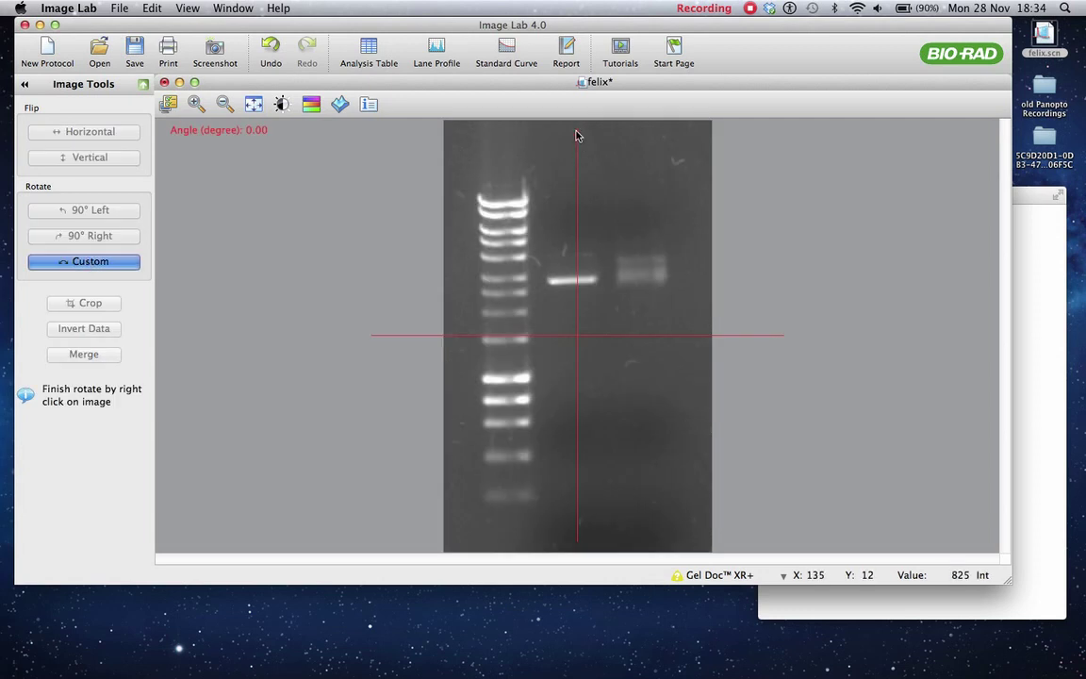
pyautogui.moveTo(577, 136); pyautogui.dragTo(566, 137)
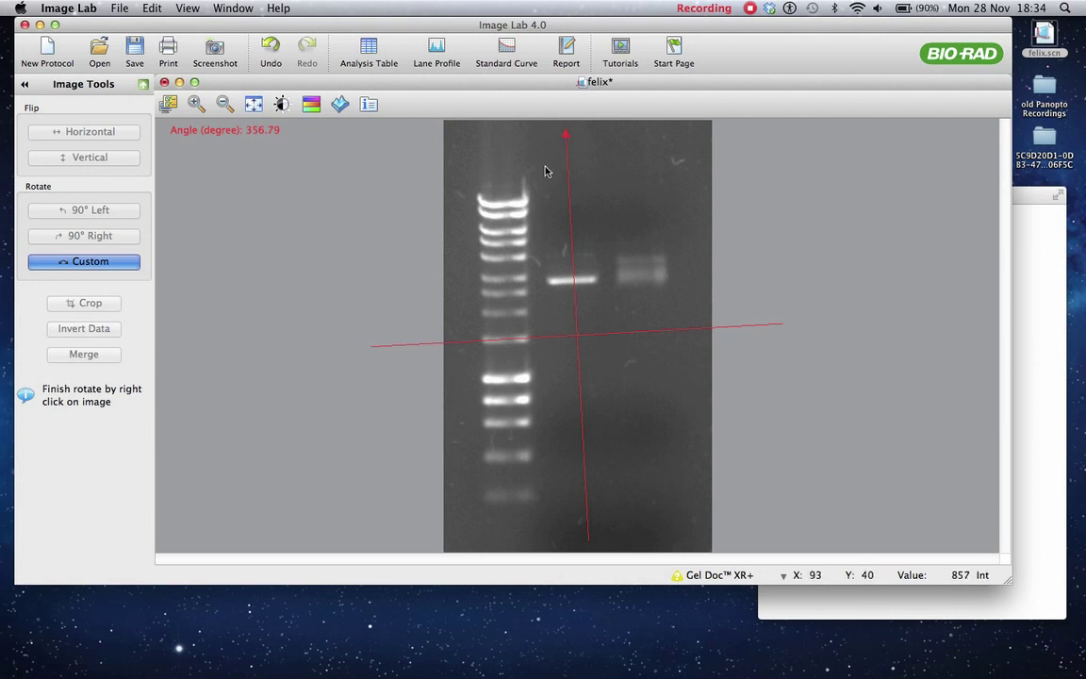
pyautogui.rightClick(616, 205)
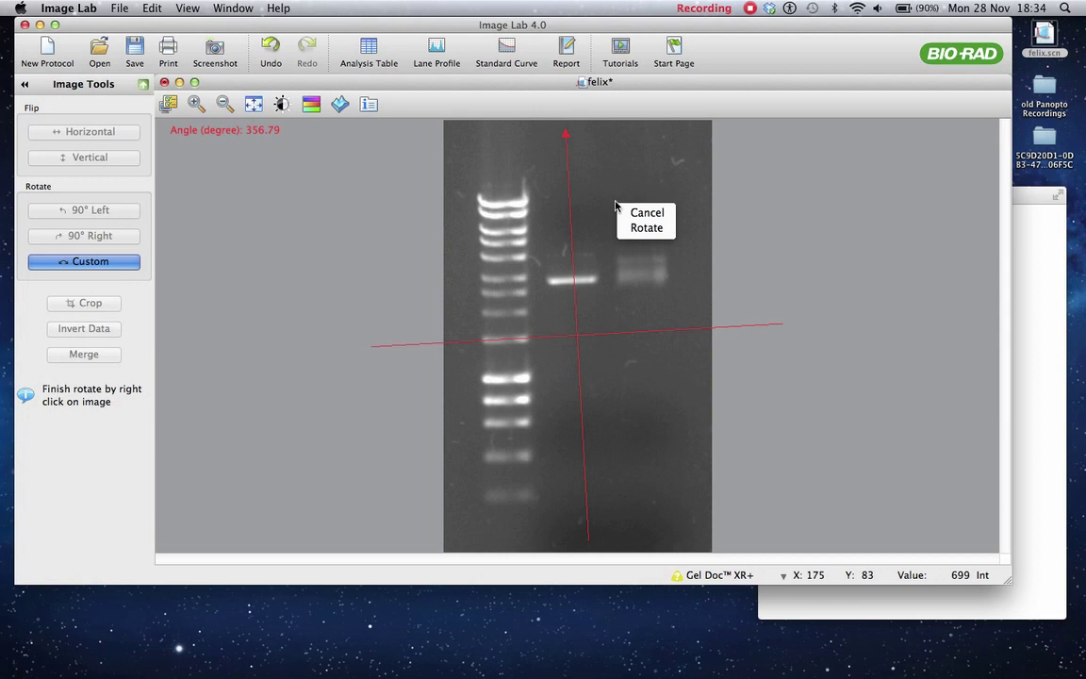
pyautogui.click(647, 229)
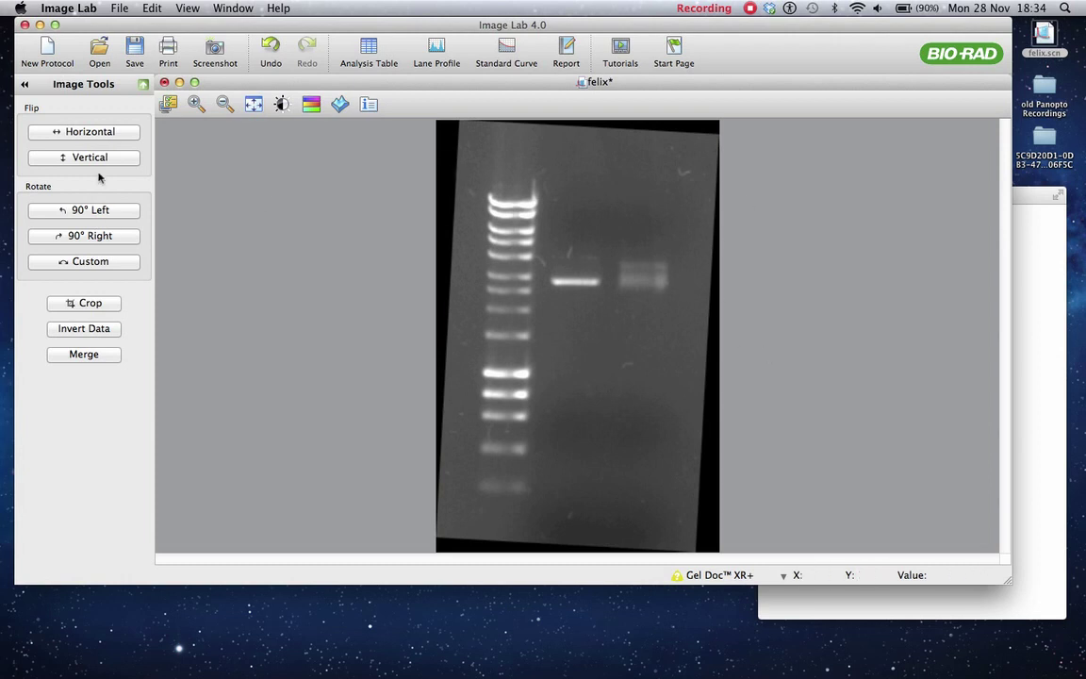
# Crop off the rotation's black borders and return to the Analysis Tool Box
pyautogui.click(75, 303)
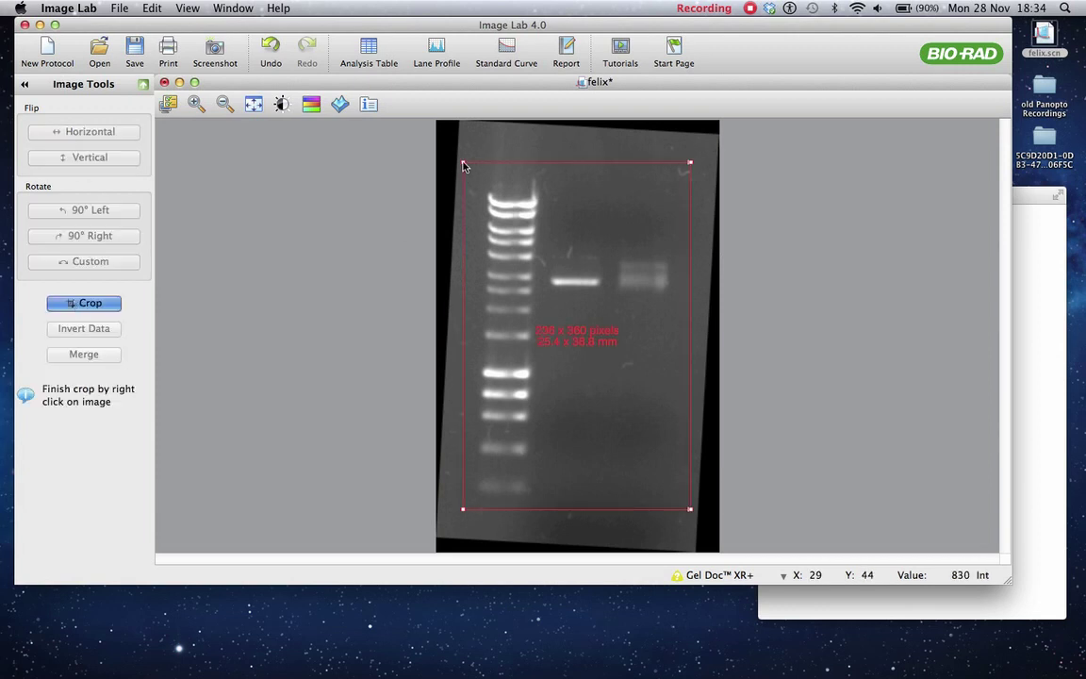
pyautogui.moveTo(463, 166); pyautogui.dragTo(456, 165)
pyautogui.moveTo(688, 510); pyautogui.dragTo(697, 511)
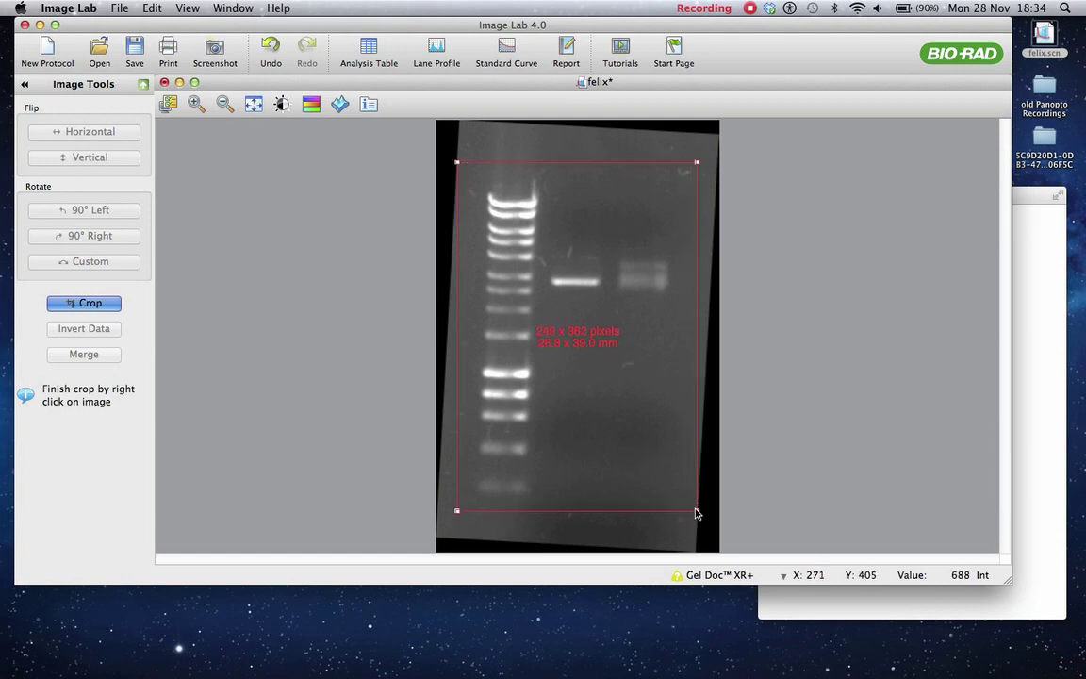
pyautogui.rightClick(645, 442)
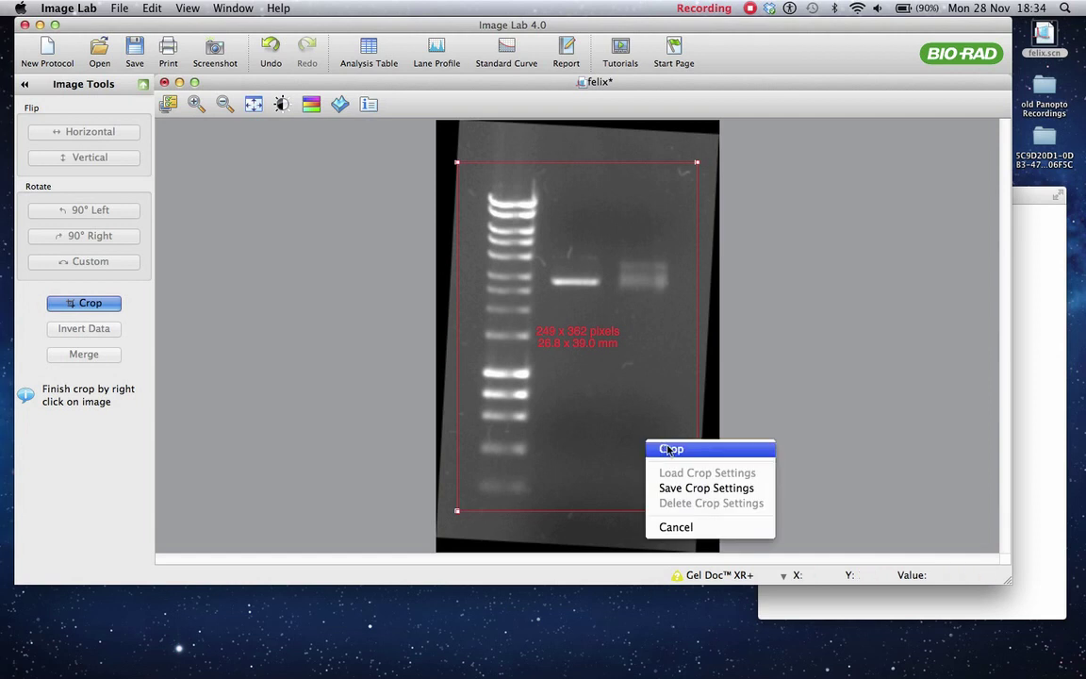
pyautogui.click(666, 447)
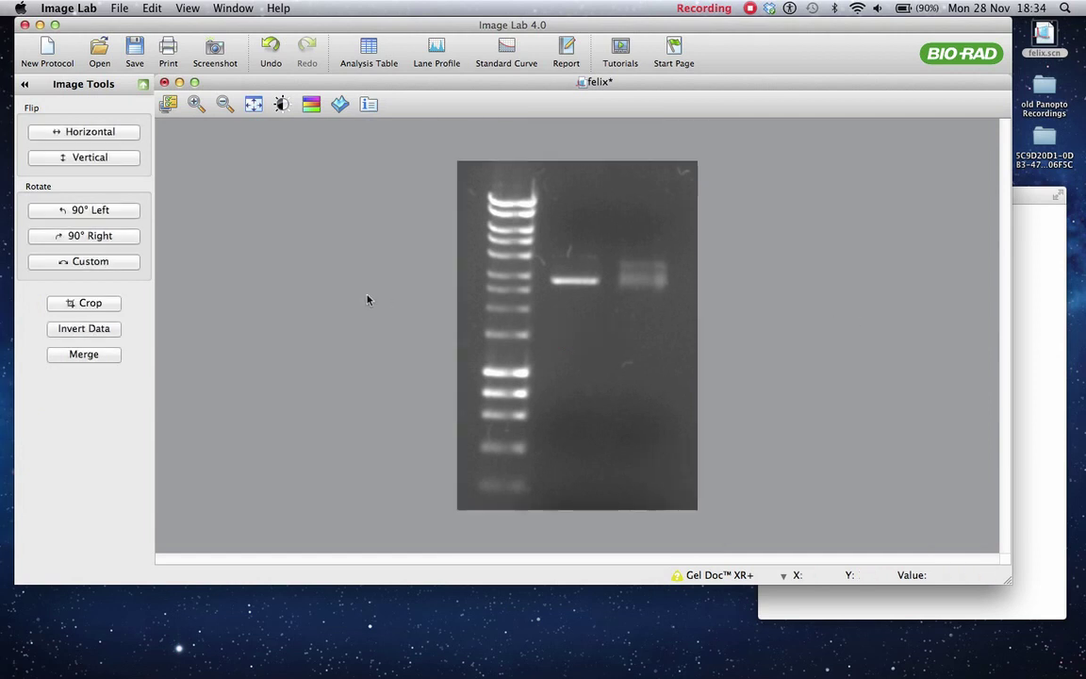
pyautogui.click(141, 84)
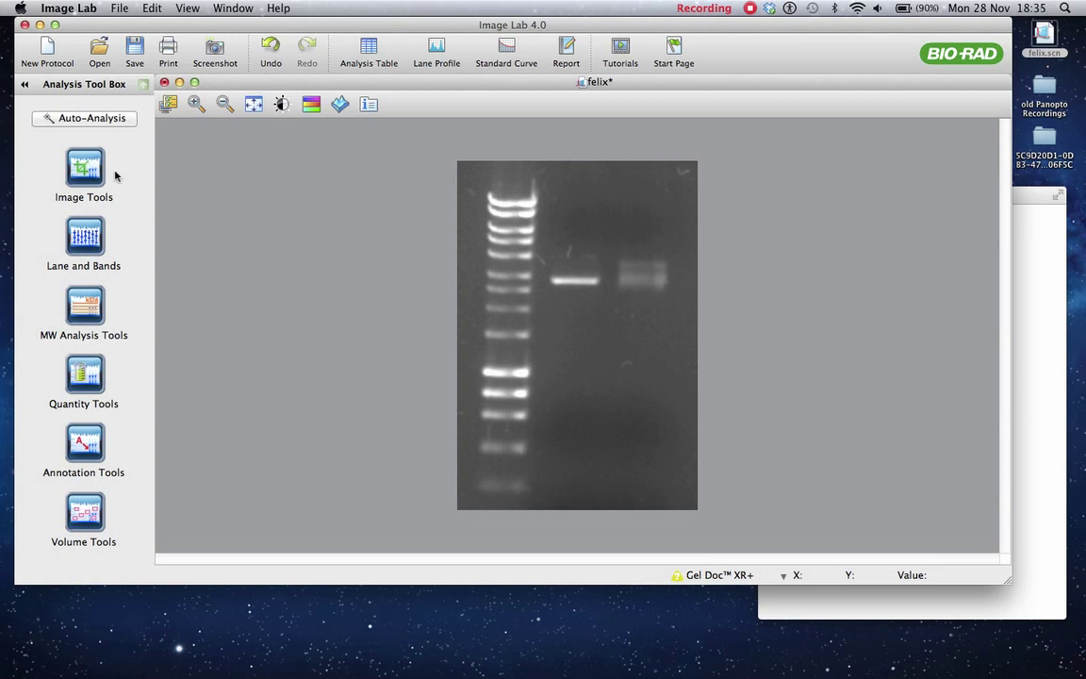
# Run Auto-Analysis with Low band detection sensitivity and Molecular Weight Analysis unchecked
pyautogui.click(94, 118)
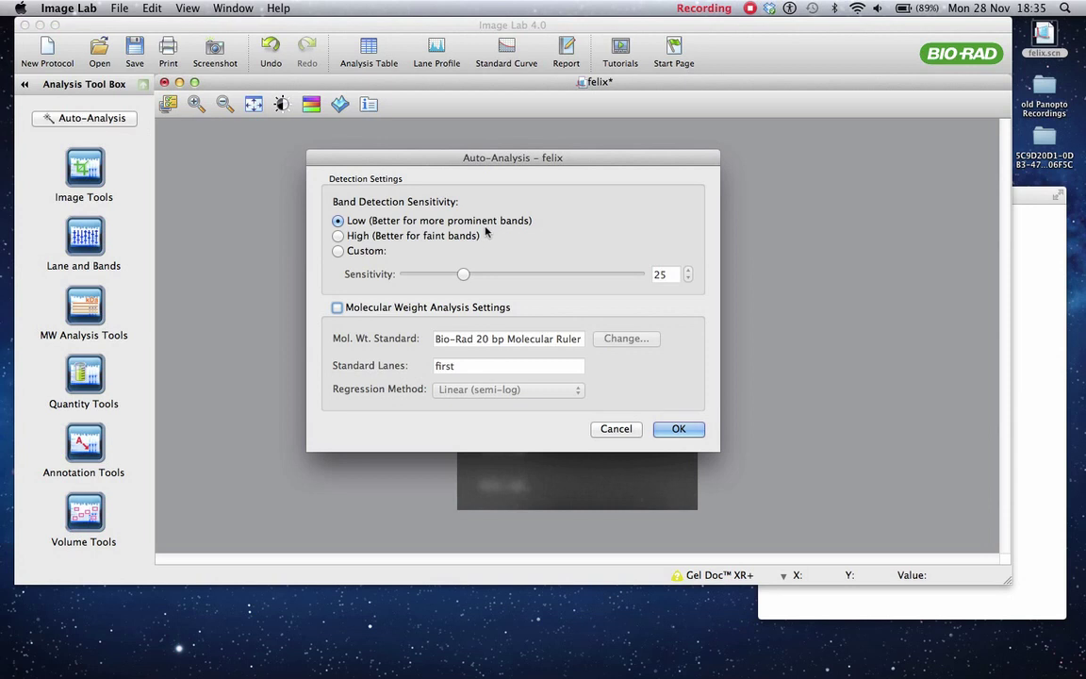
pyautogui.moveTo(552, 158); pyautogui.dragTo(940, 144)
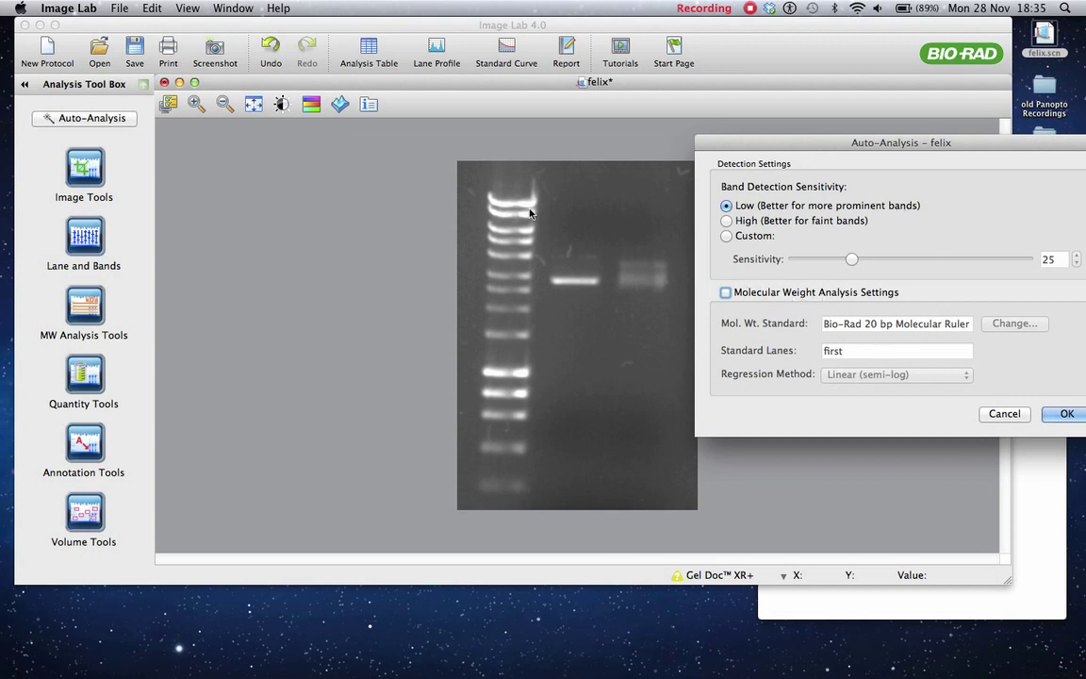
pyautogui.click(1063, 416)
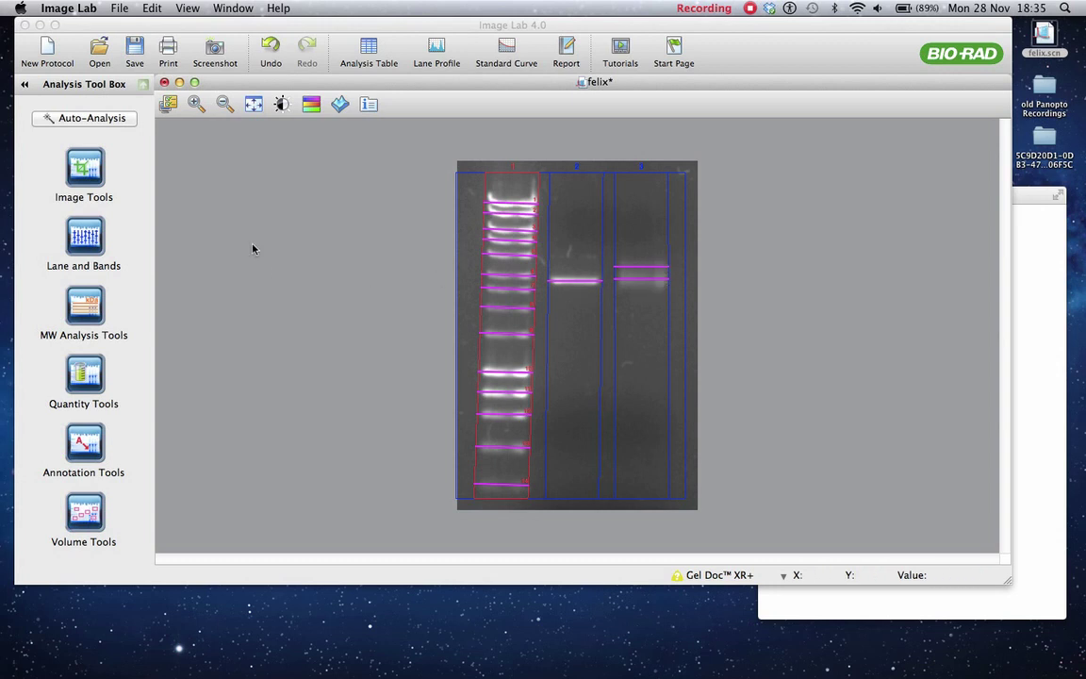
# Hide all lane/band outlines, show the molecular weight legend and Mol. Wt. labels on all lanes
pyautogui.click(167, 103)
pyautogui.moveTo(526, 140); pyautogui.dragTo(898, 69)
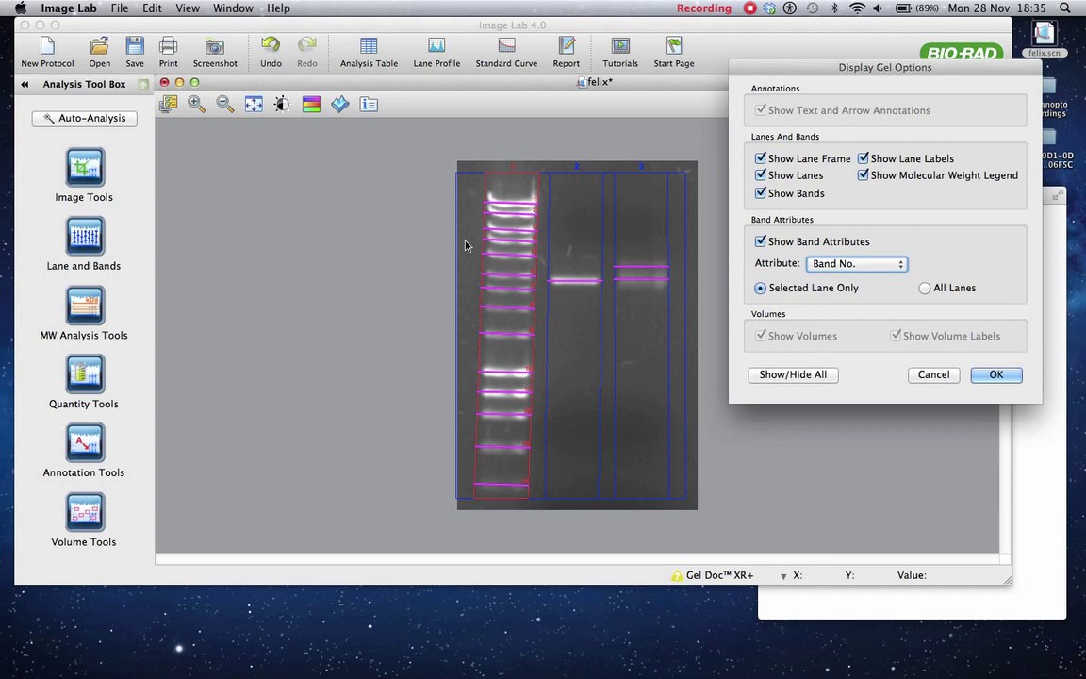
pyautogui.click(769, 375)
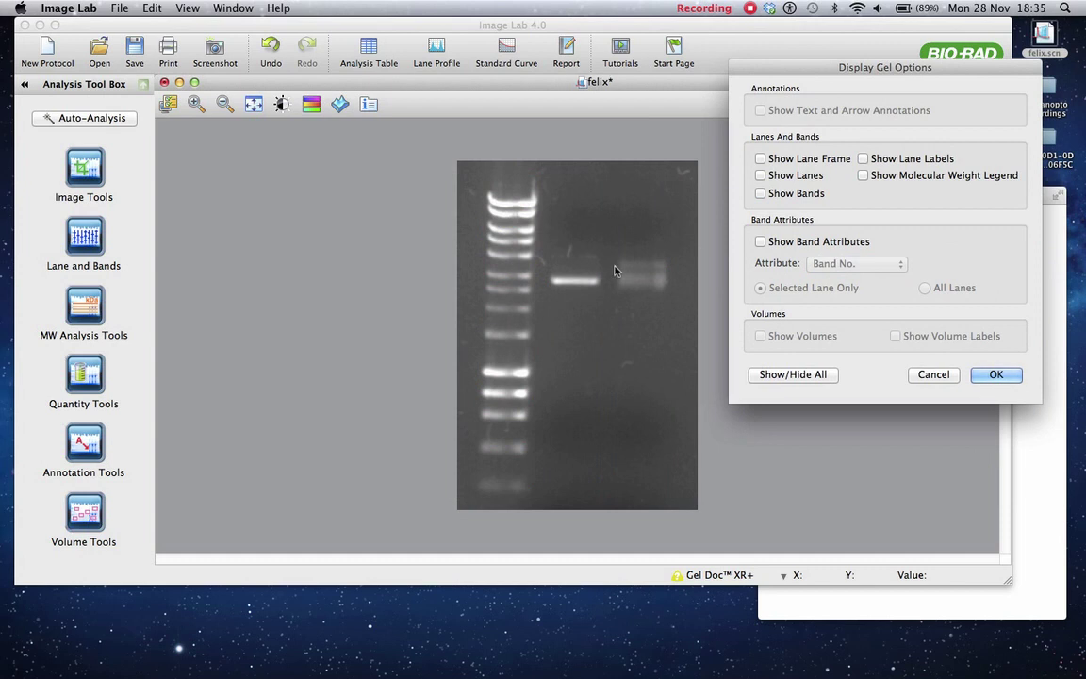
pyautogui.click(862, 175)
pyautogui.click(760, 243)
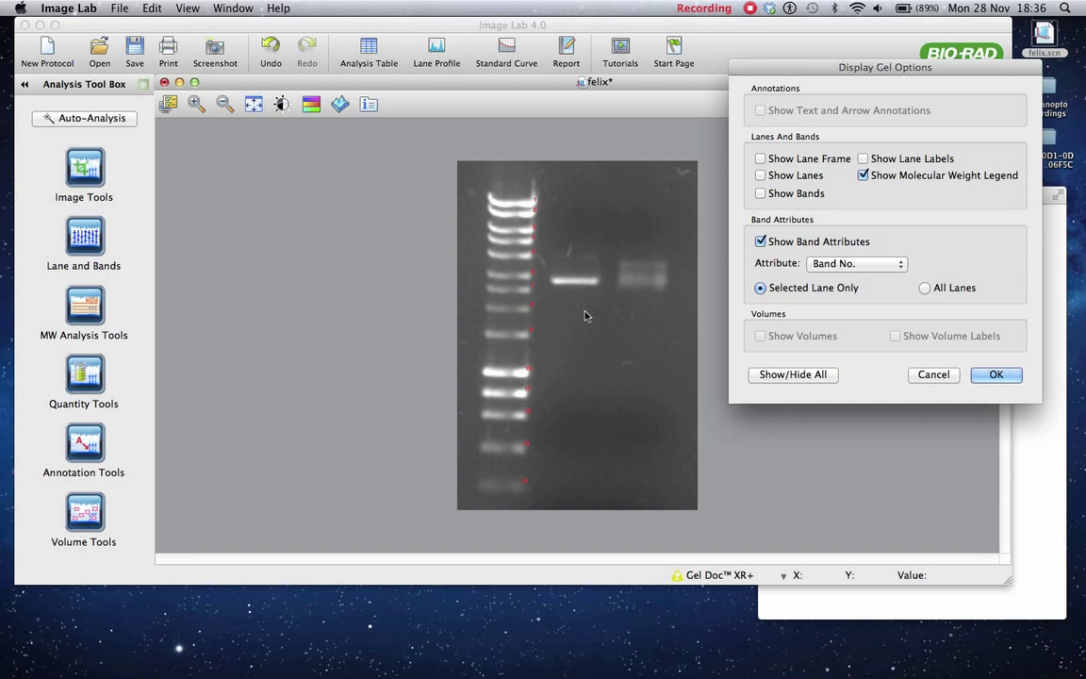
pyautogui.click(926, 289)
pyautogui.click(900, 267)
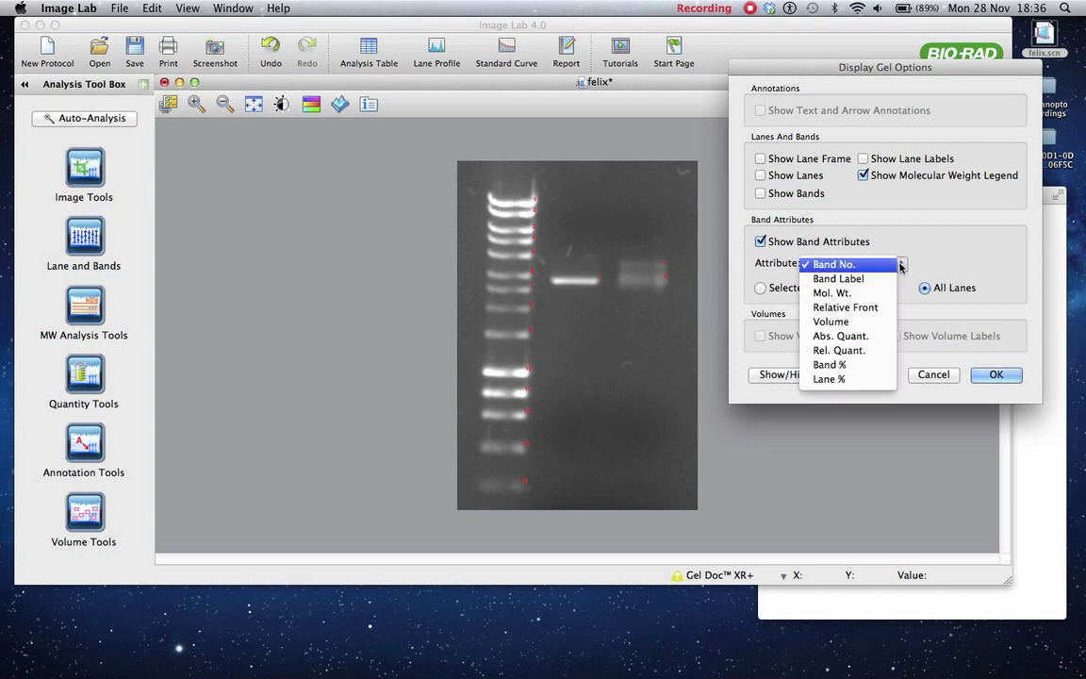
pyautogui.click(875, 294)
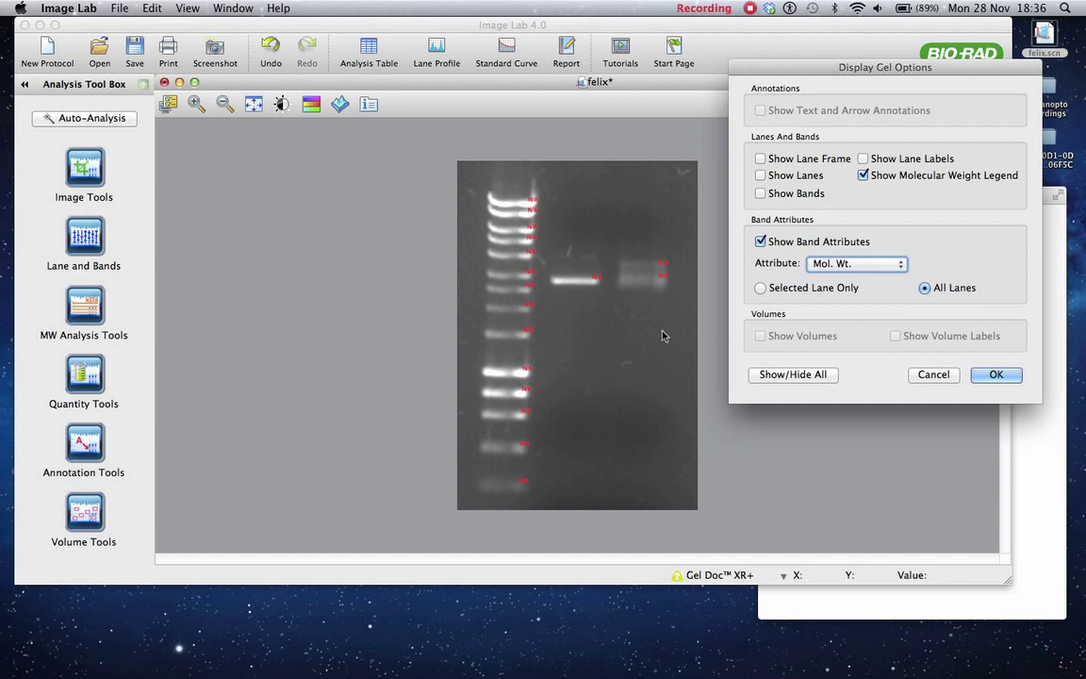
pyautogui.click(996, 375)
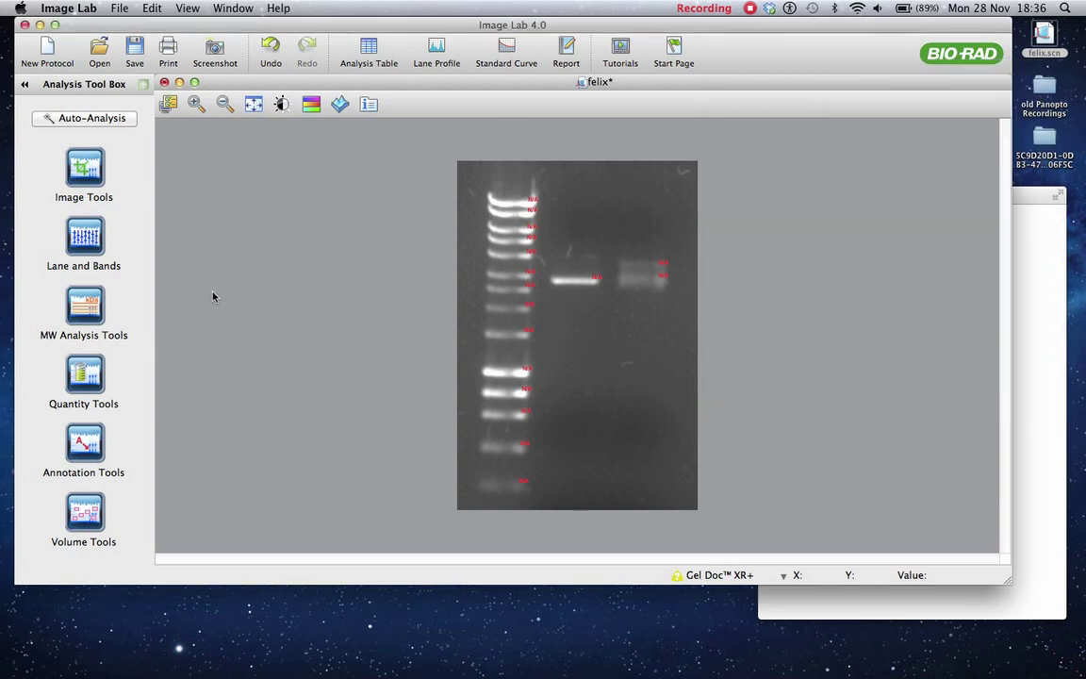
# Set the first lane as the standard ladder and re-detect its bands (Precision Plus, 250–10 kDa)
pyautogui.click(86, 307)
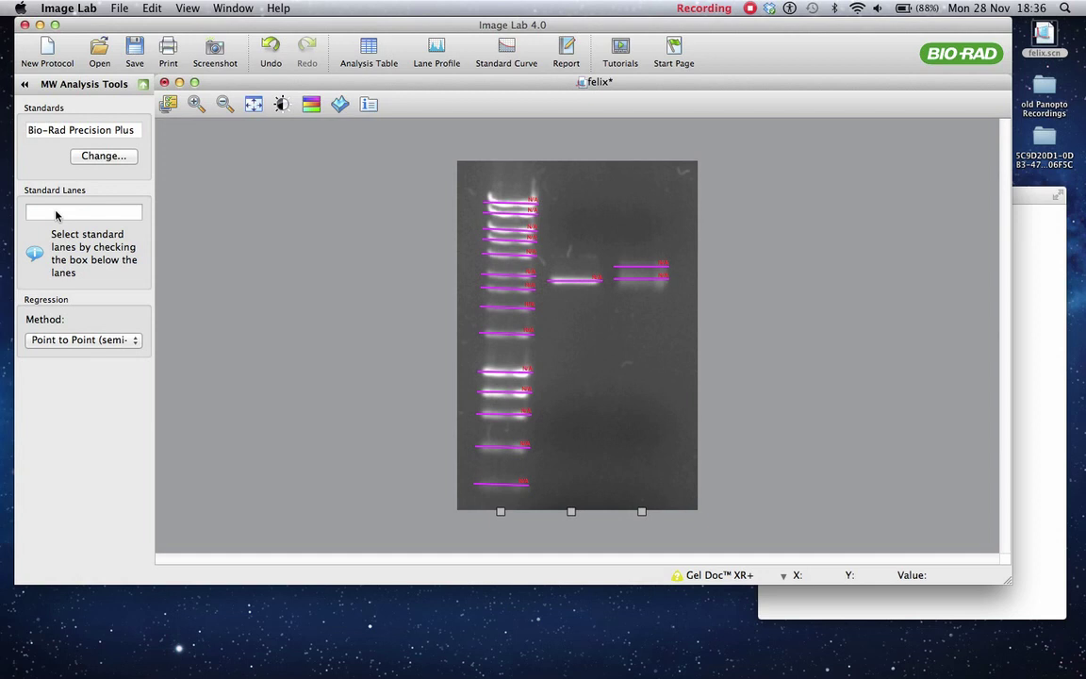
pyautogui.click(501, 512)
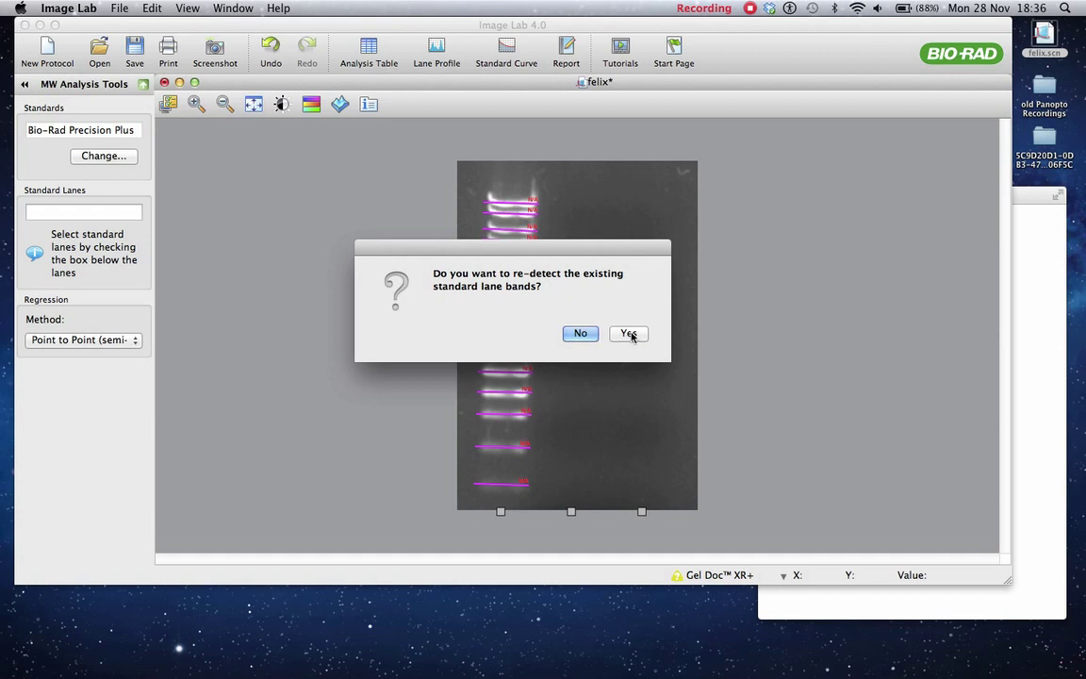
pyautogui.click(629, 335)
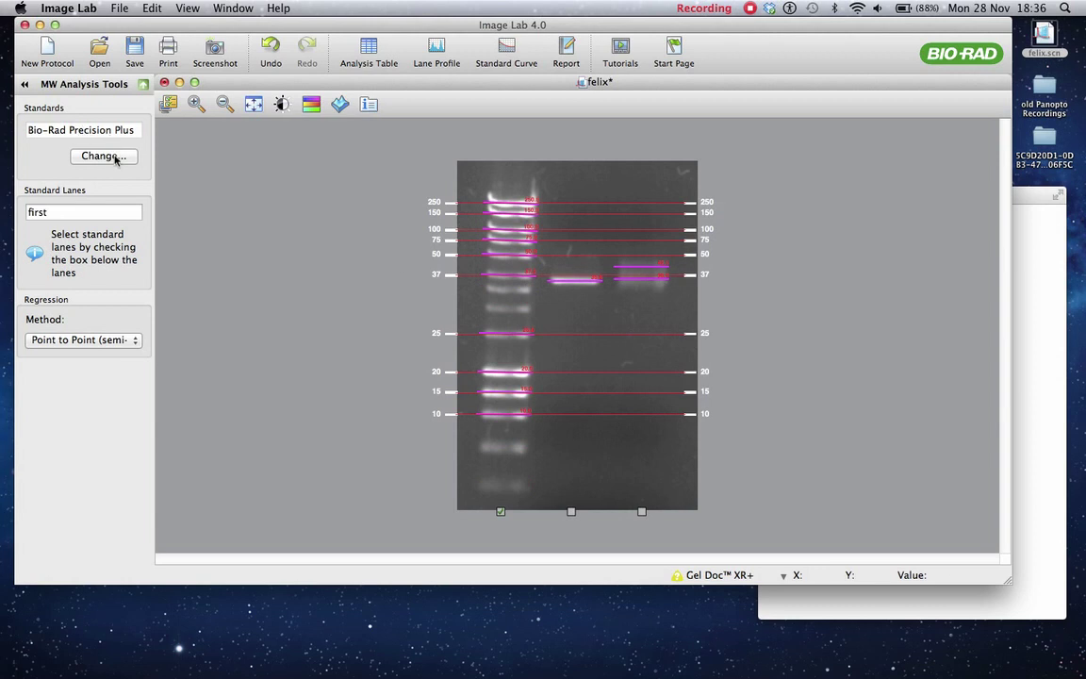
# Open Manage Standards, create a new standard and name it 'Hyperladder I'
pyautogui.click(105, 157)
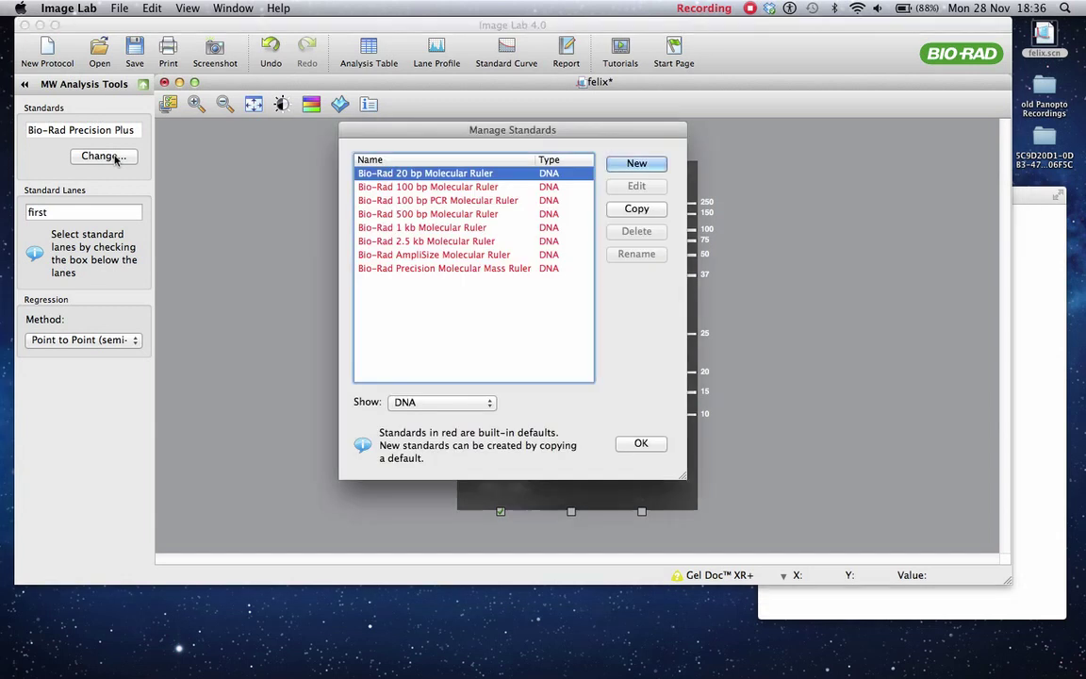
pyautogui.moveTo(442, 129); pyautogui.dragTo(828, 75)
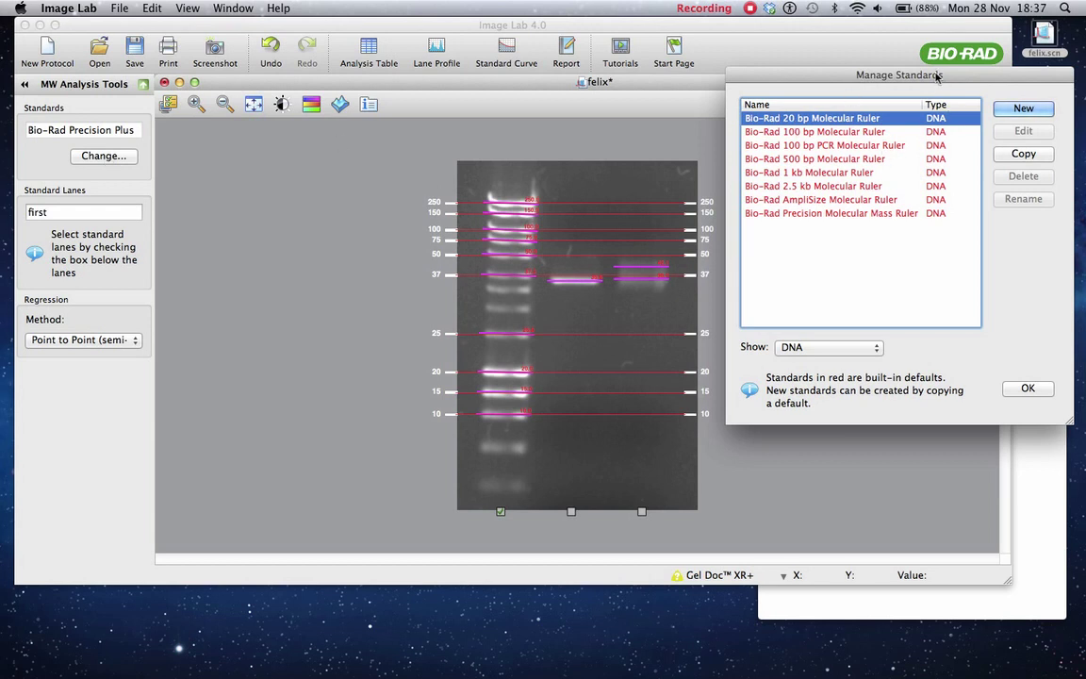
pyautogui.click(1021, 110)
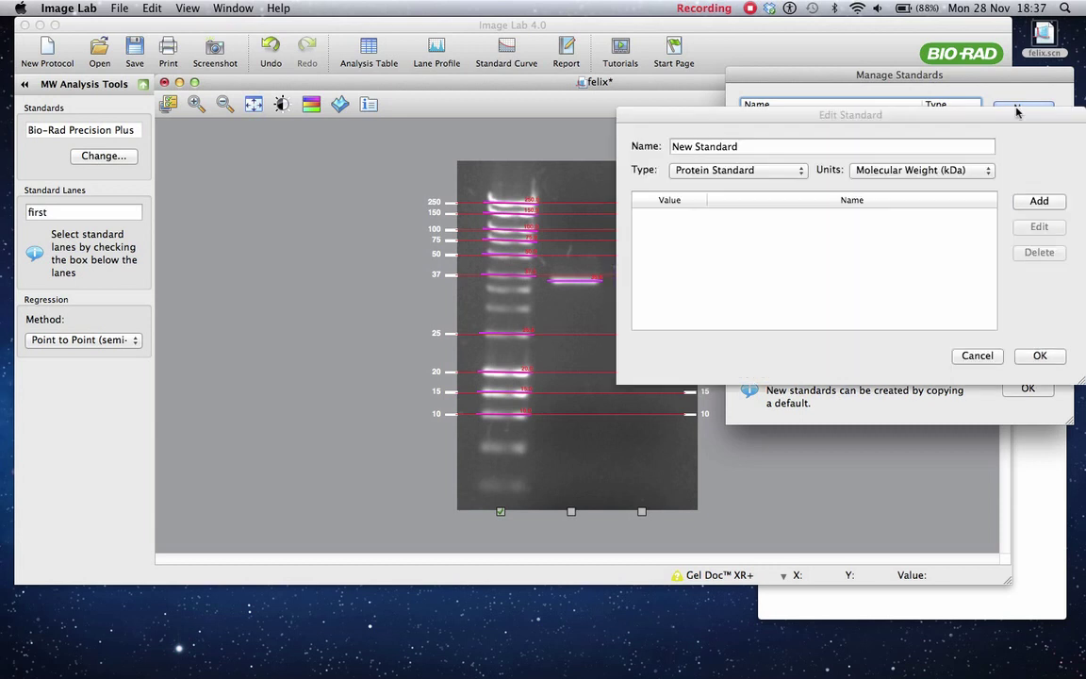
pyautogui.moveTo(941, 115); pyautogui.dragTo(433, 72)
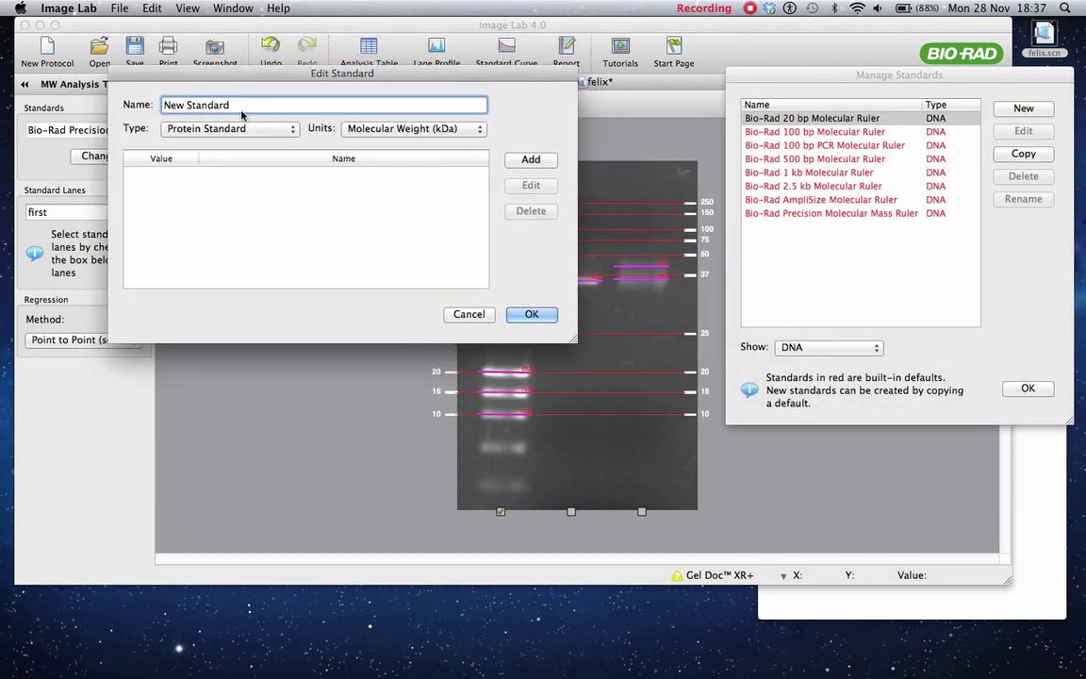
pyautogui.moveTo(230, 105); pyautogui.dragTo(161, 111)
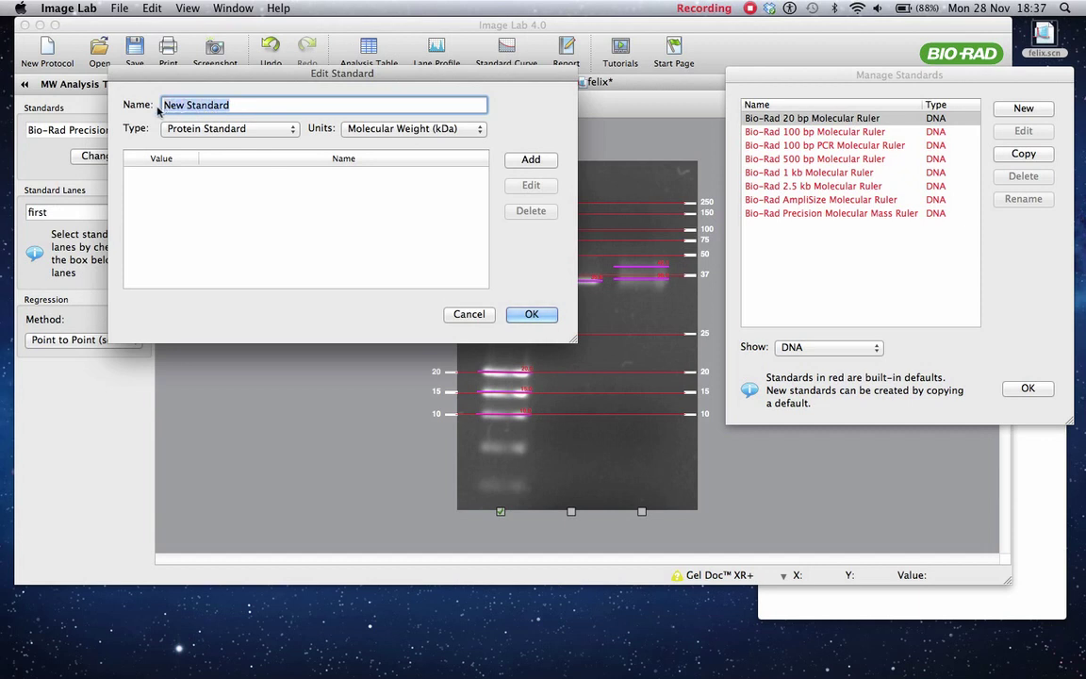
pyautogui.write('HY')
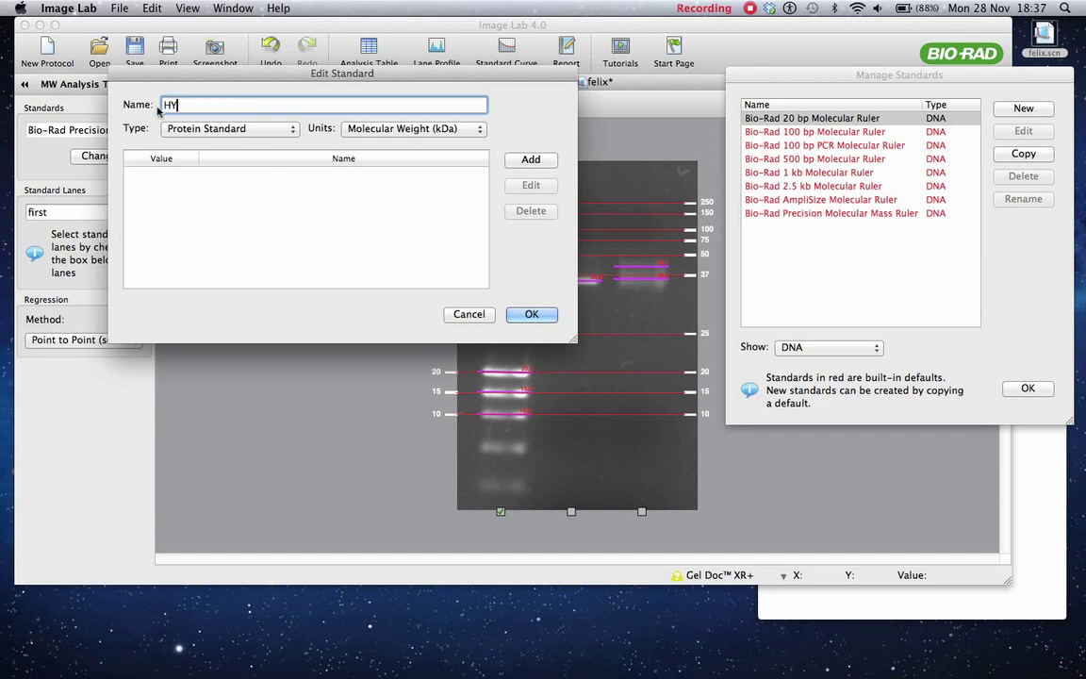
pyautogui.write('per')
pyautogui.press('BackSpace')
pyautogui.press('BackSpace')
pyautogui.press('BackSpace')
pyautogui.press('BackSpace')
pyautogui.write('yperladder I')
# Position Safari's HyperLadderI_550.jpg size chart beside the editor, then return to Image Lab
pyautogui.click(877, 605)
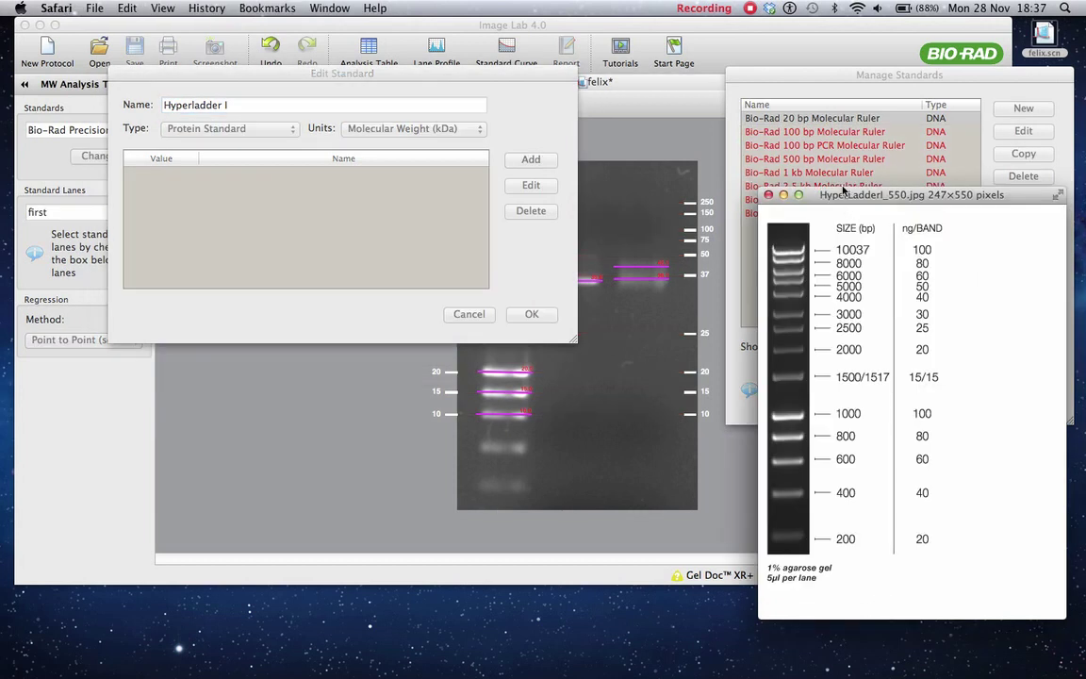
pyautogui.moveTo(840, 198); pyautogui.dragTo(670, 28)
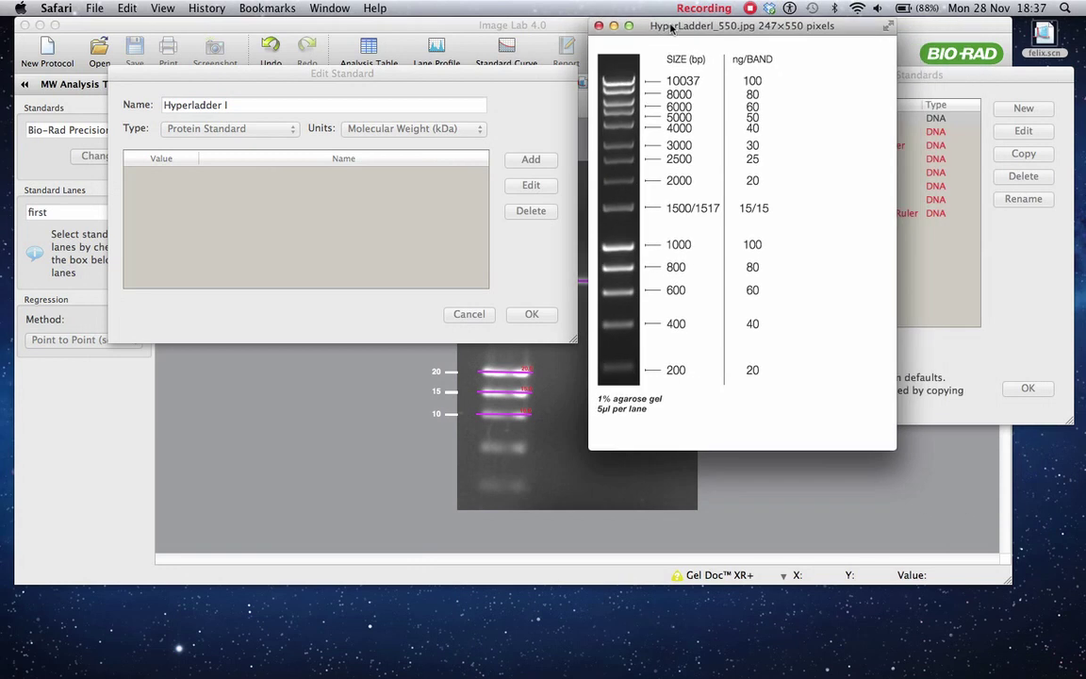
pyautogui.click(451, 68)
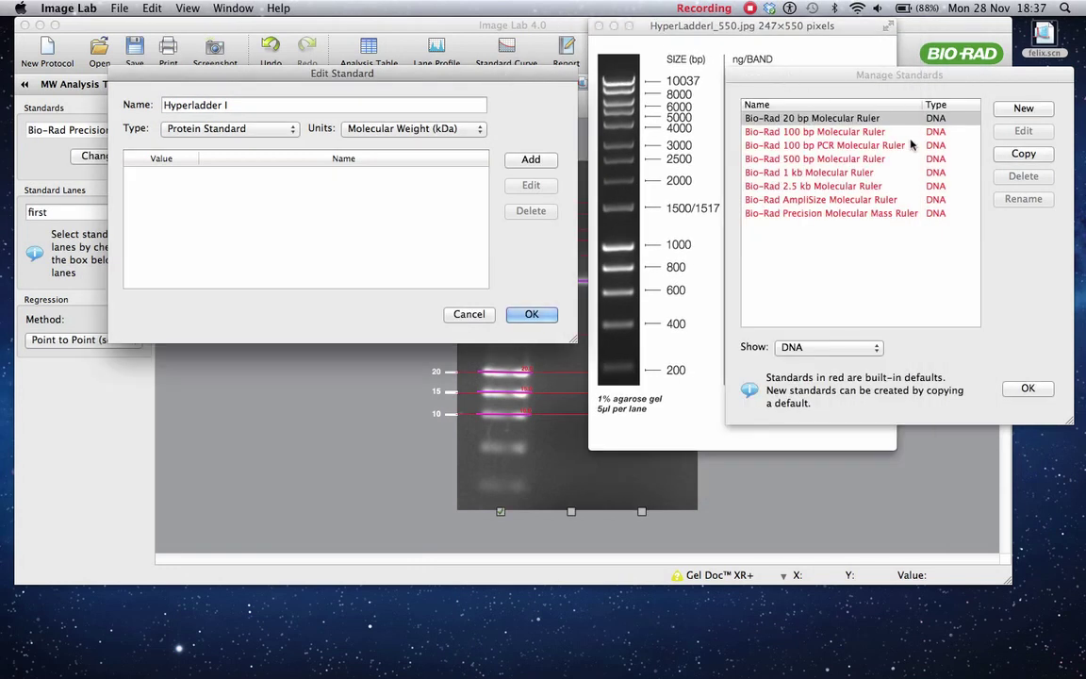
# Add the band sizes 10,037 and 8,000 to the new Hyperladder I standard
pyautogui.moveTo(770, 32); pyautogui.dragTo(723, 38)
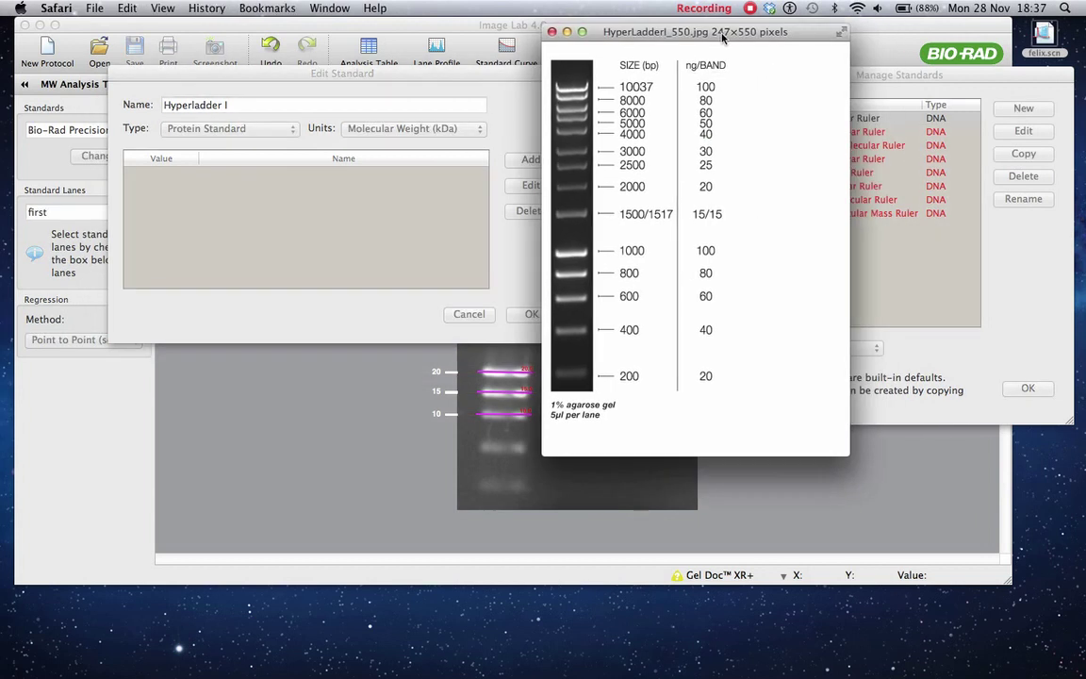
pyautogui.click(465, 56)
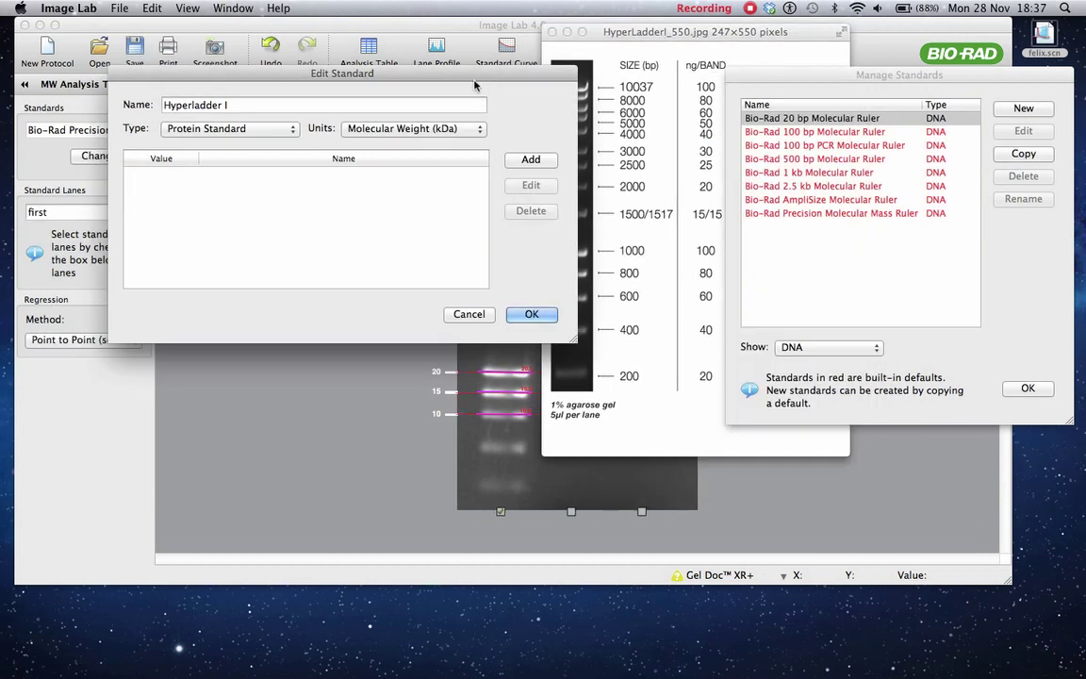
pyautogui.moveTo(469, 74); pyautogui.dragTo(395, 126)
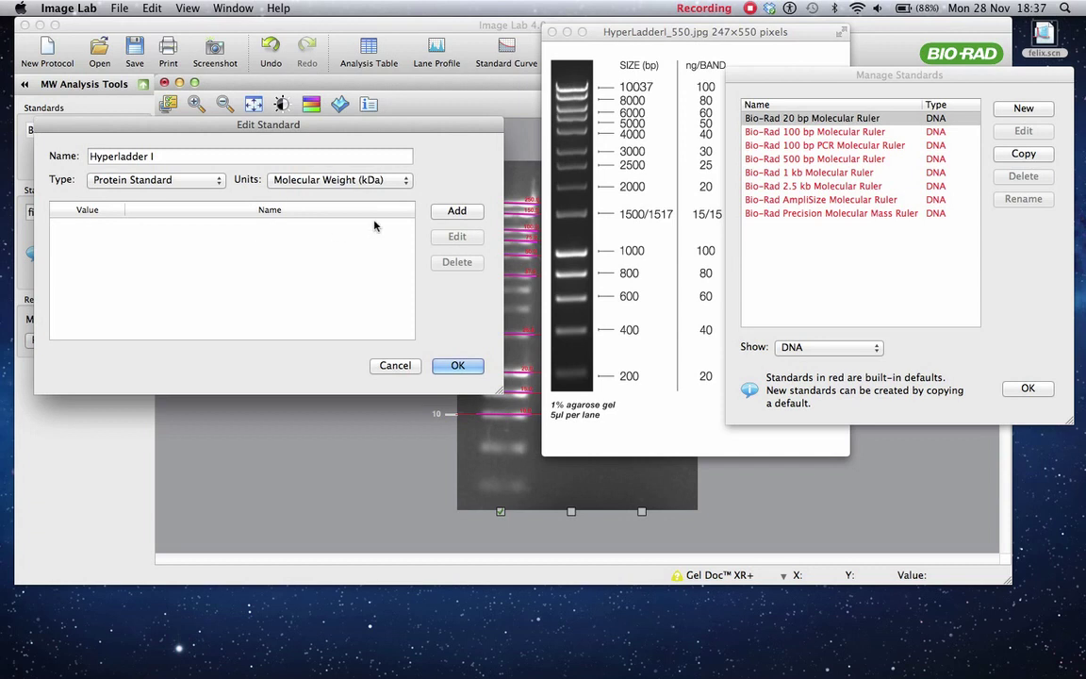
pyautogui.click(460, 211)
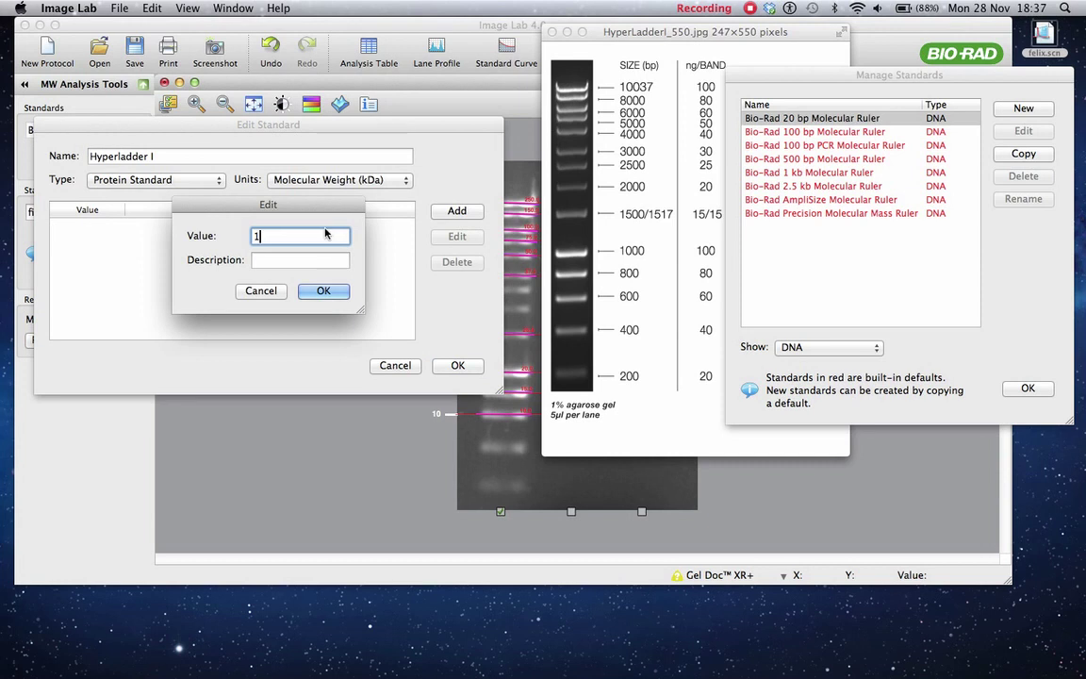
pyautogui.write('0037')
pyautogui.click(323, 290)
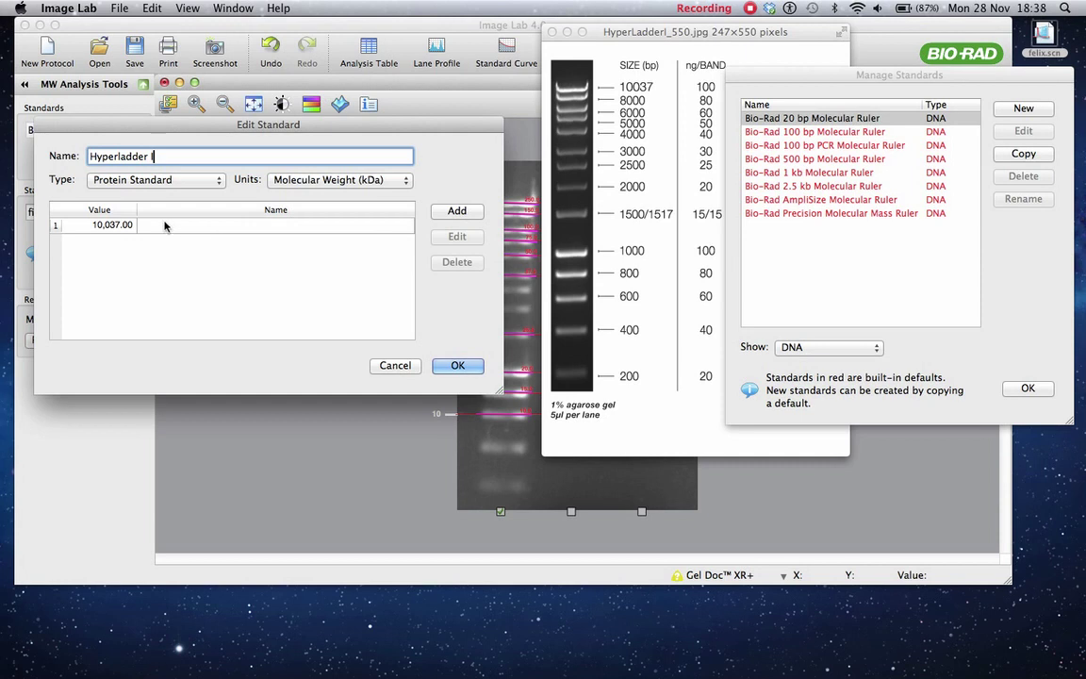
pyautogui.click(458, 211)
pyautogui.write('1')
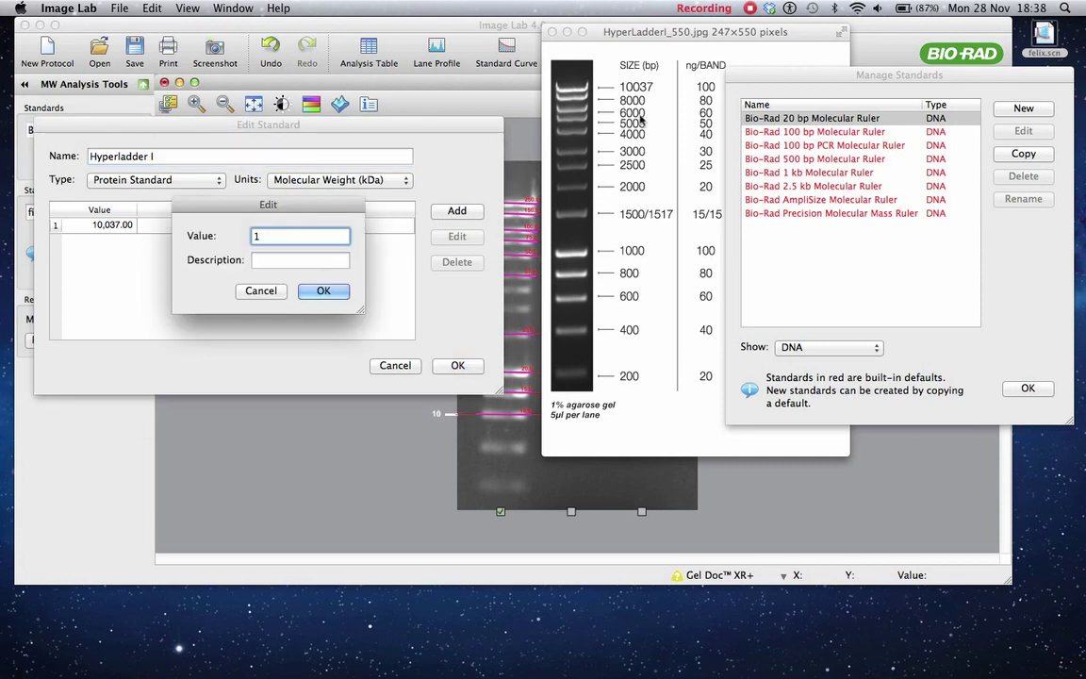
pyautogui.press('BackSpace')
pyautogui.write('8,000')
pyautogui.click(326, 291)
# Add the band sizes 6,000, 5,000 and 4,000 to the standard
pyautogui.click(473, 213)
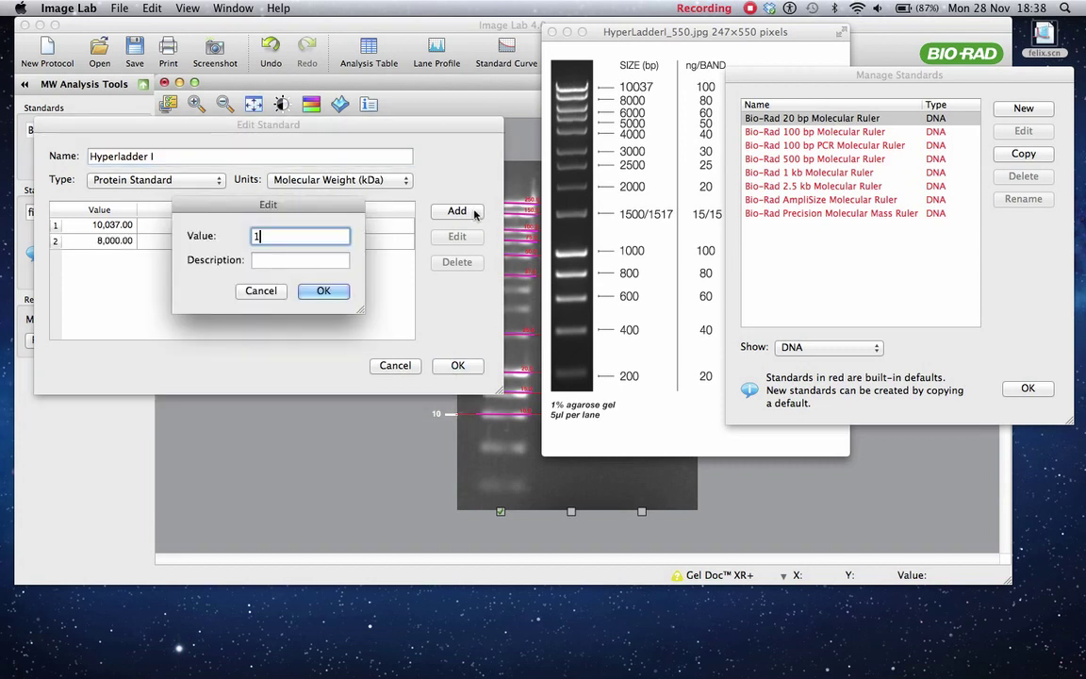
pyautogui.write('16000')
pyautogui.press('BackSpace')
pyautogui.press('BackSpace')
pyautogui.press('BackSpace')
pyautogui.press('BackSpace')
pyautogui.press('BackSpace')
pyautogui.write('600')
pyautogui.click(342, 293)
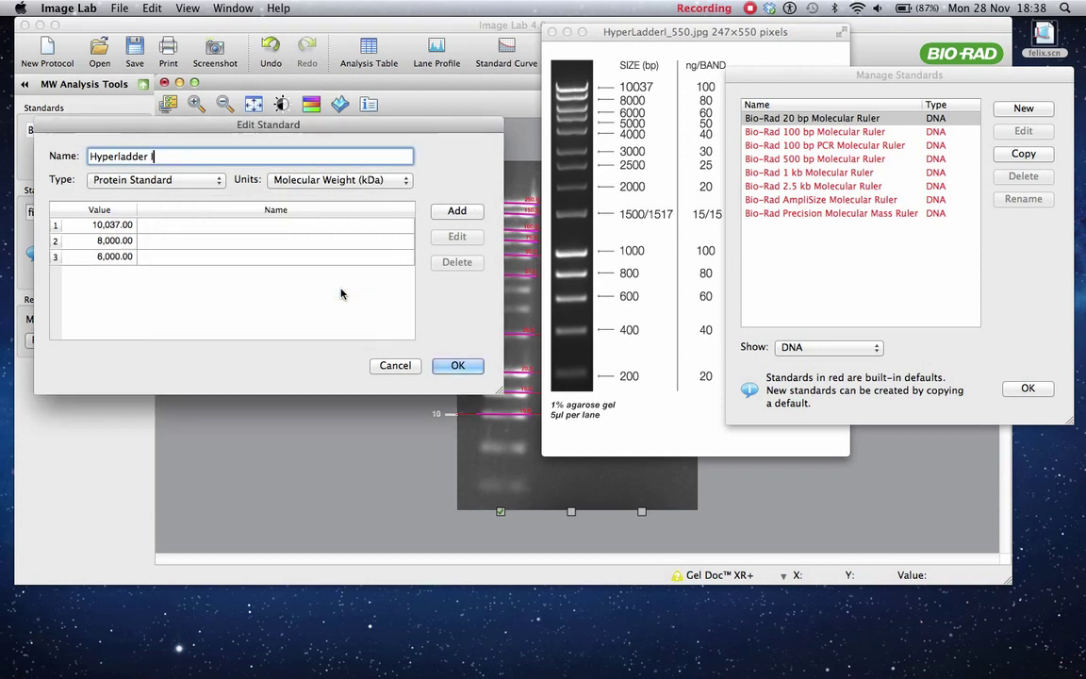
pyautogui.click(454, 212)
pyautogui.write('1')
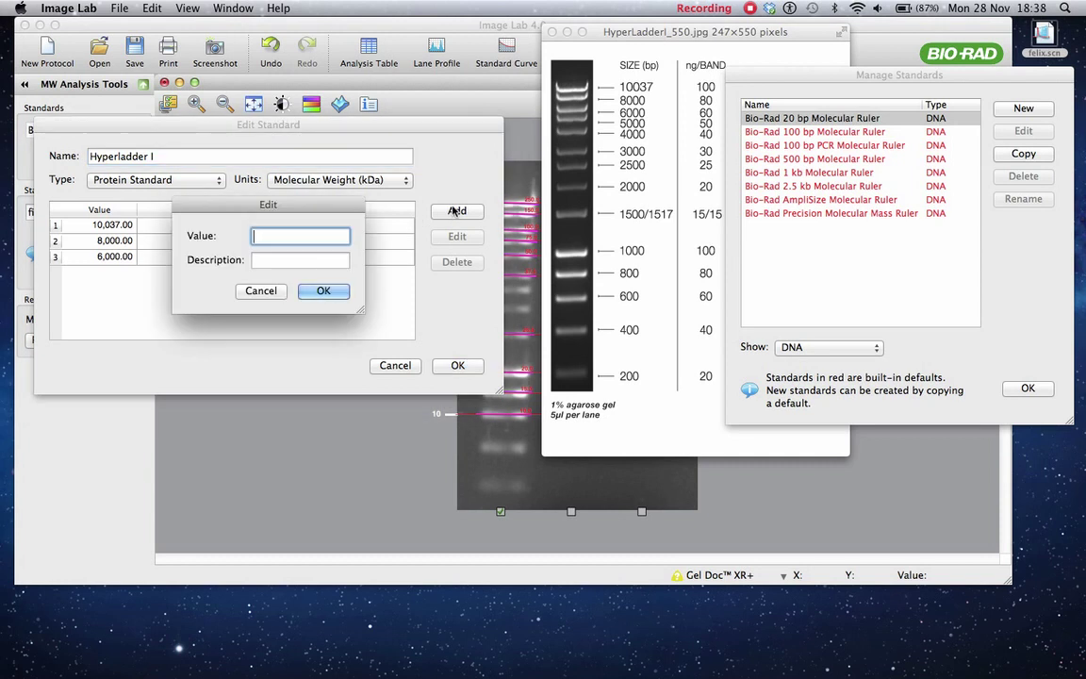
pyautogui.click(329, 291)
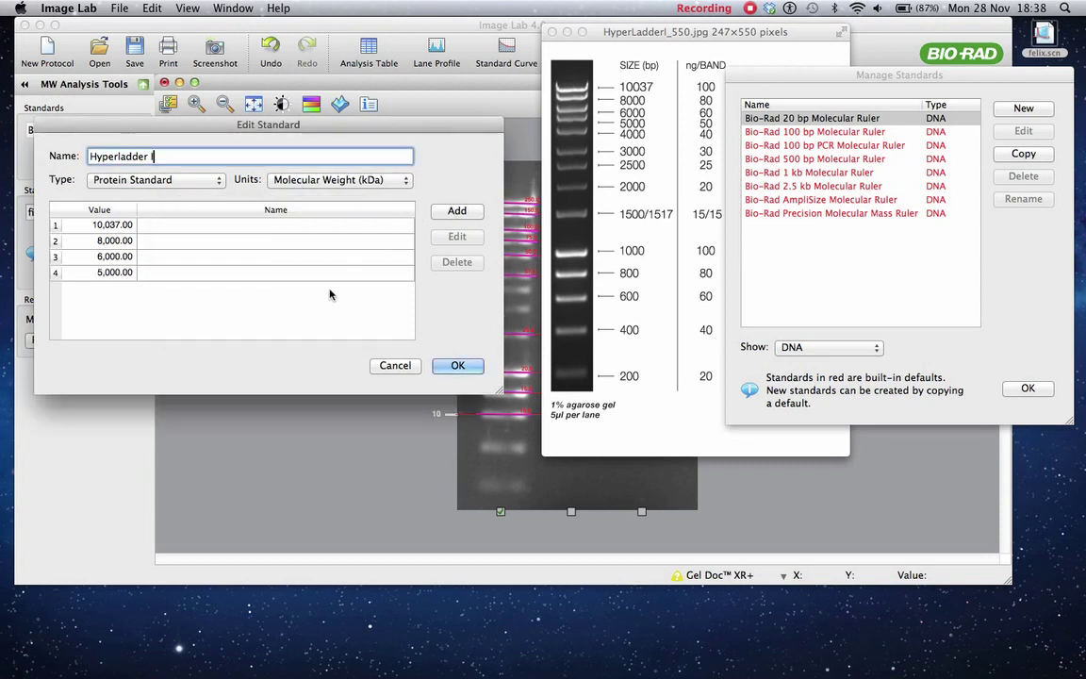
pyautogui.click(457, 210)
pyautogui.write('1400')
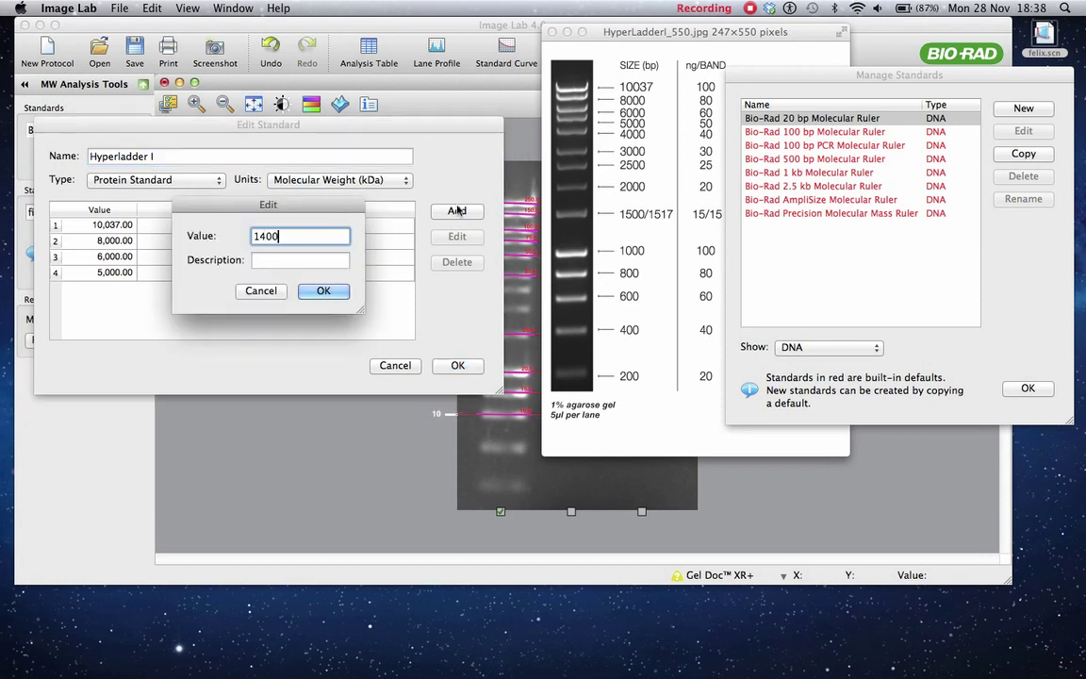
pyautogui.press('BackSpace')
pyautogui.press('BackSpace')
pyautogui.press('BackSpace')
pyautogui.press('BackSpace')
pyautogui.write('4000')
pyautogui.click(324, 294)
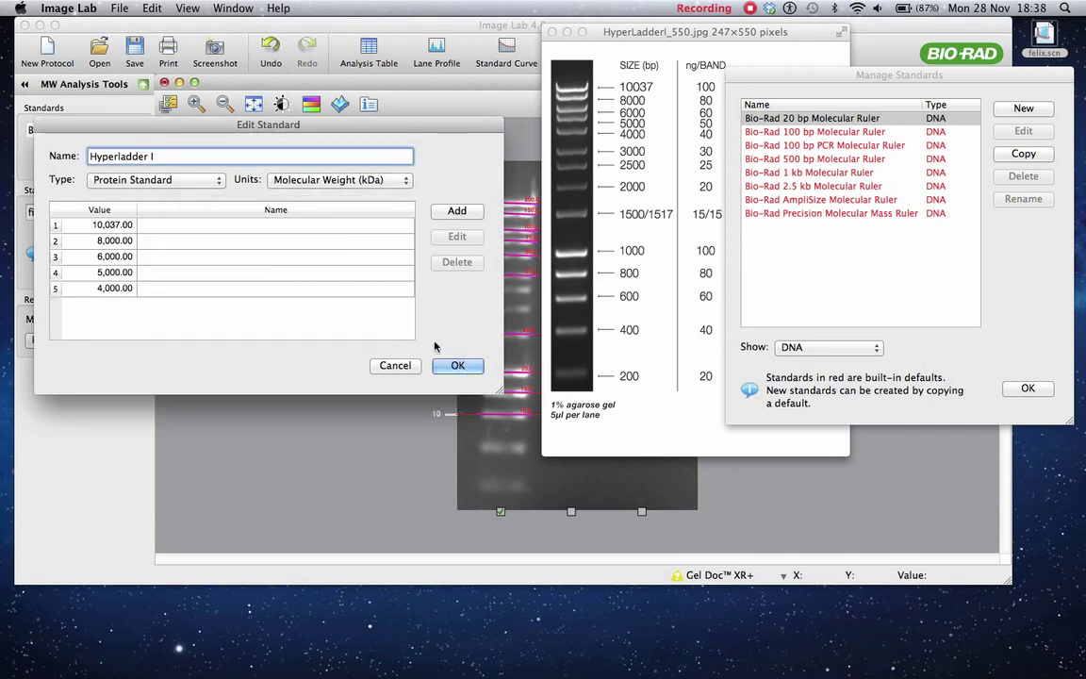
# Add the band sizes 3,000, 2,500 and 2,000 to the standard
pyautogui.click(461, 213)
pyautogui.write('1')
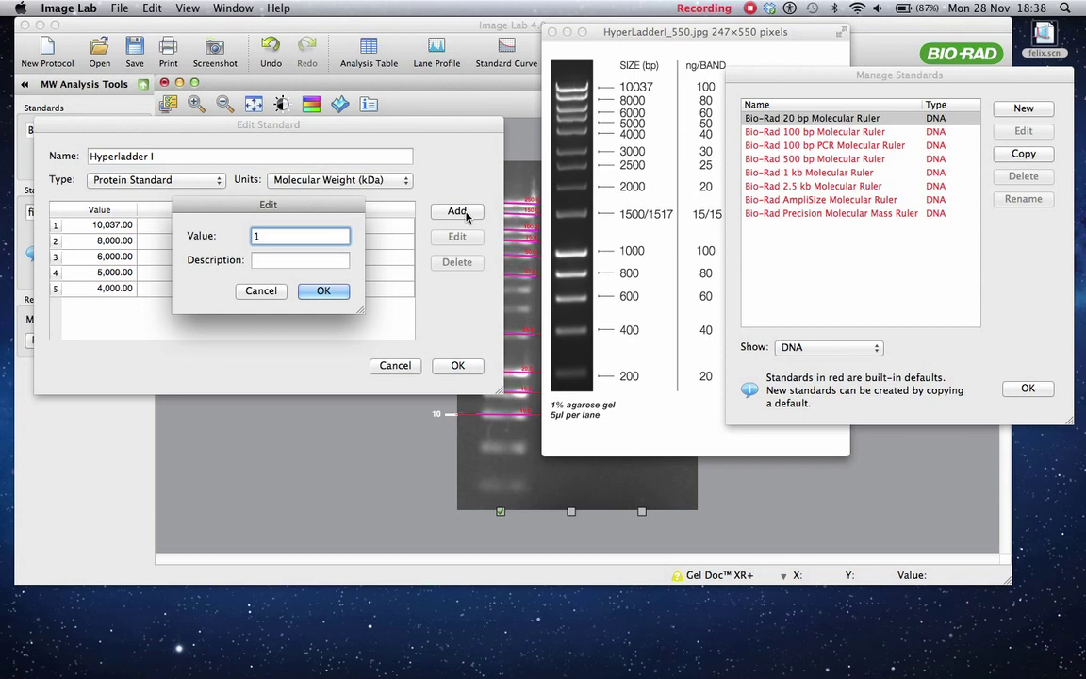
pyautogui.write('0,037.0')
pyautogui.click(336, 292)
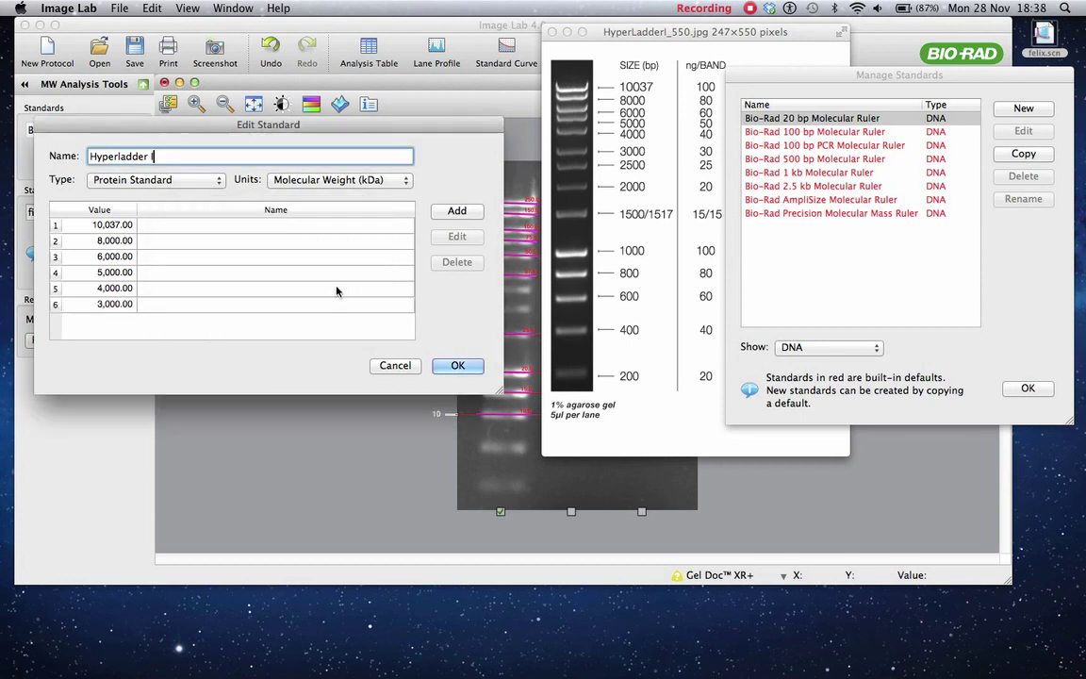
pyautogui.click(460, 212)
pyautogui.write('1')
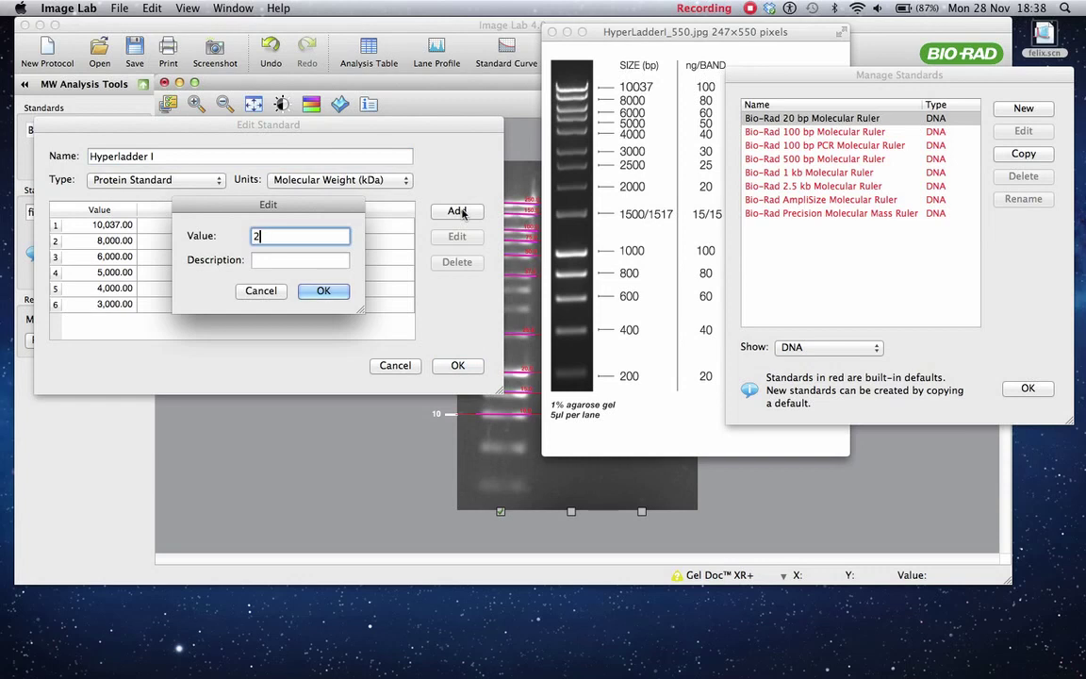
pyautogui.press('Return')
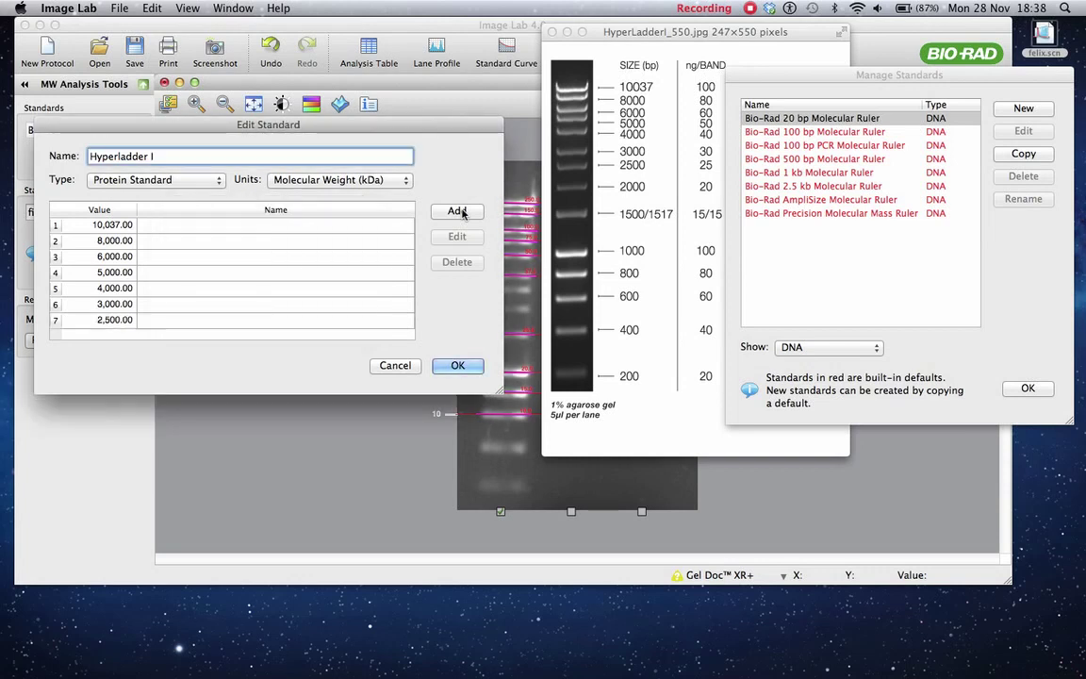
pyautogui.click(460, 212)
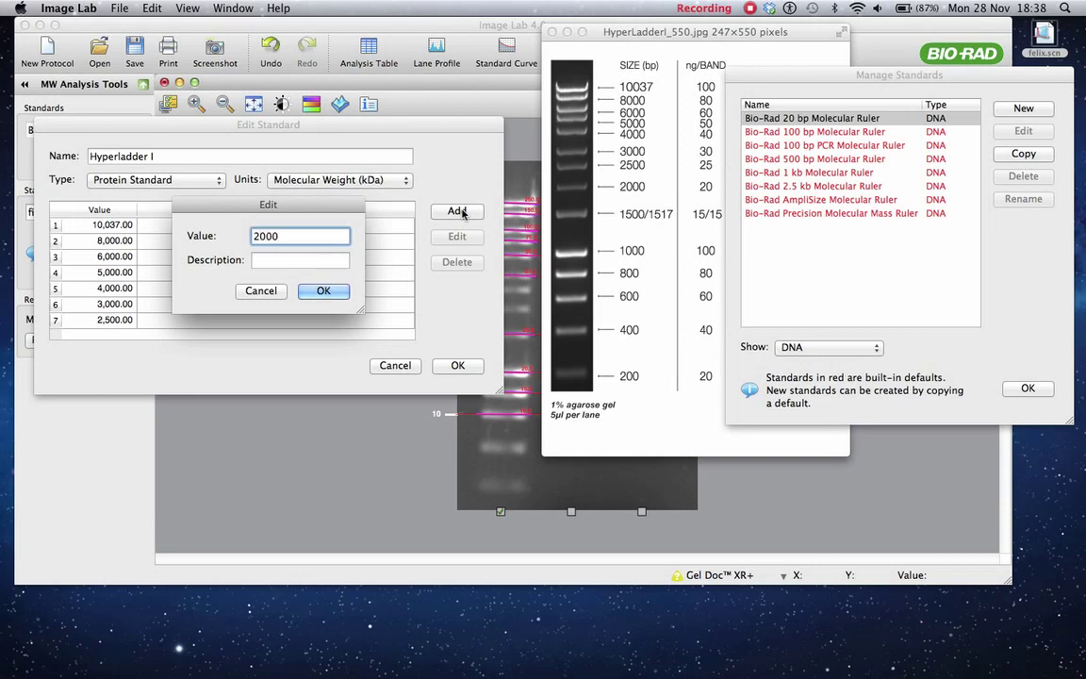
pyautogui.press('Return')
# Add the band sizes 1,517, 1,000 and 800 bp
pyautogui.click(460, 213)
pyautogui.write('1517')
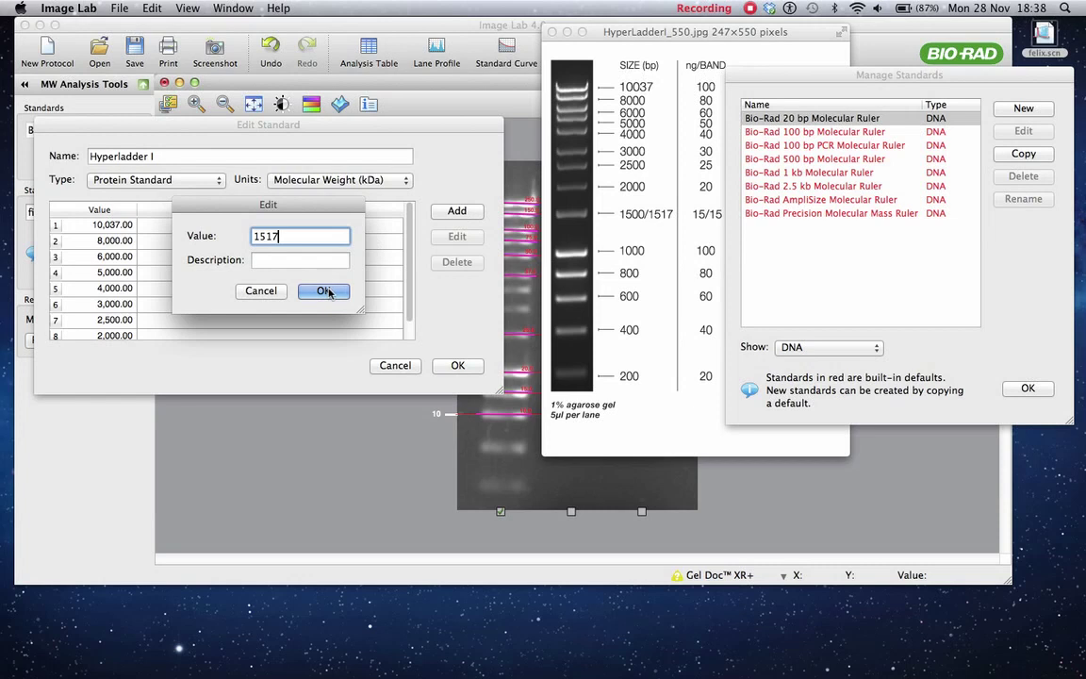
pyautogui.click(323, 291)
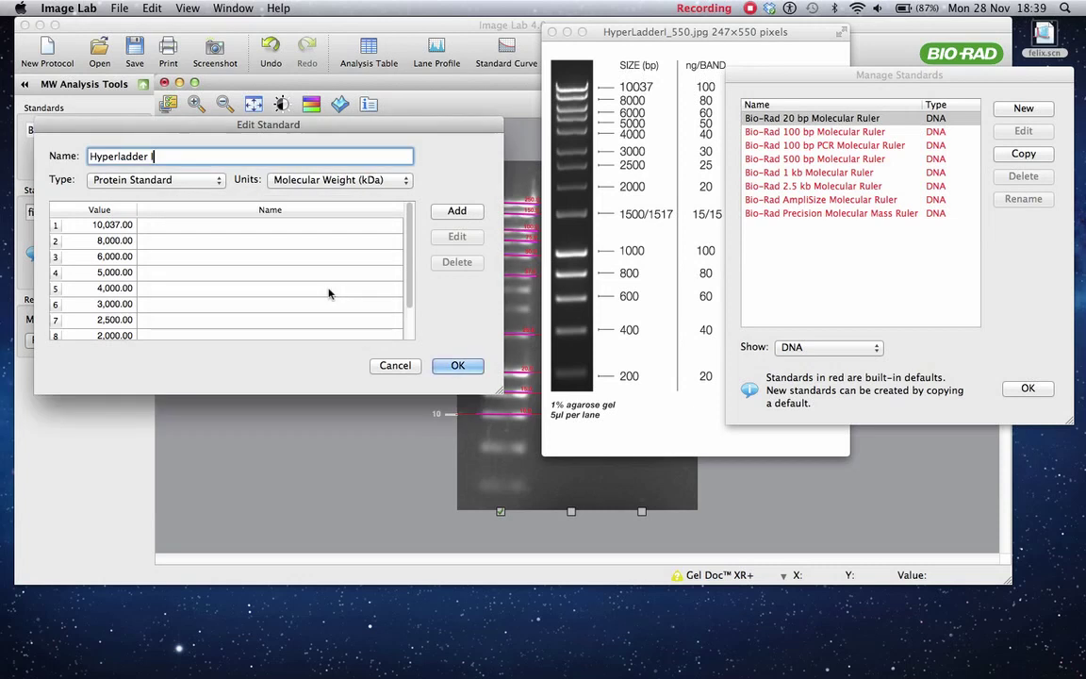
pyautogui.click(461, 212)
pyautogui.write('100')
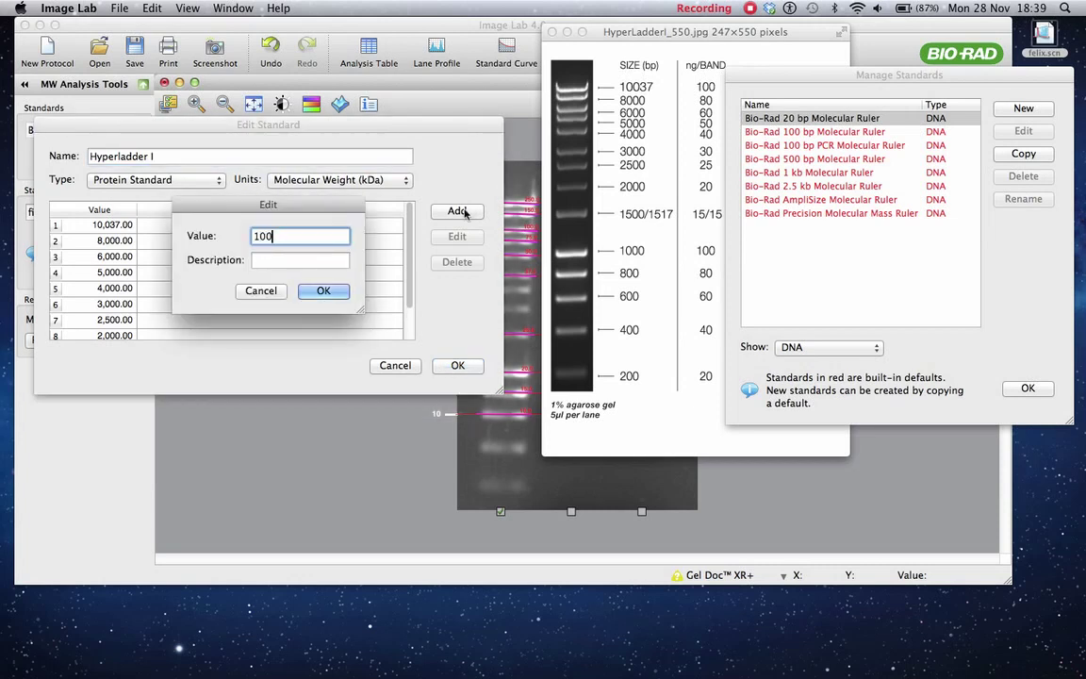
pyautogui.write('0')
pyautogui.click(341, 289)
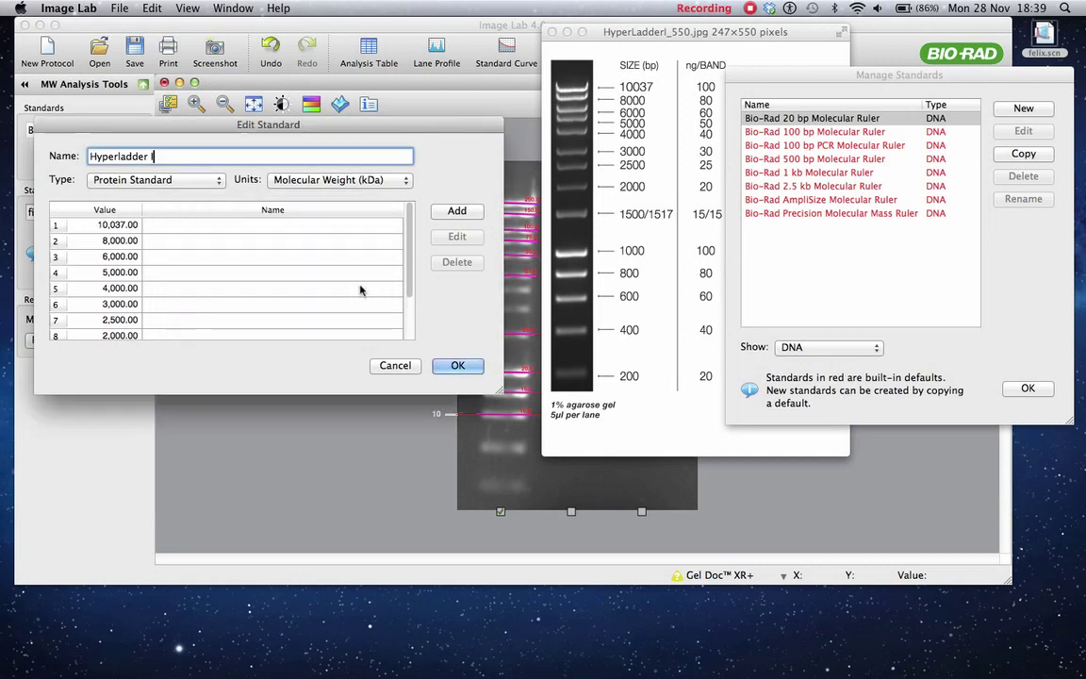
pyautogui.click(457, 212)
pyautogui.write('1')
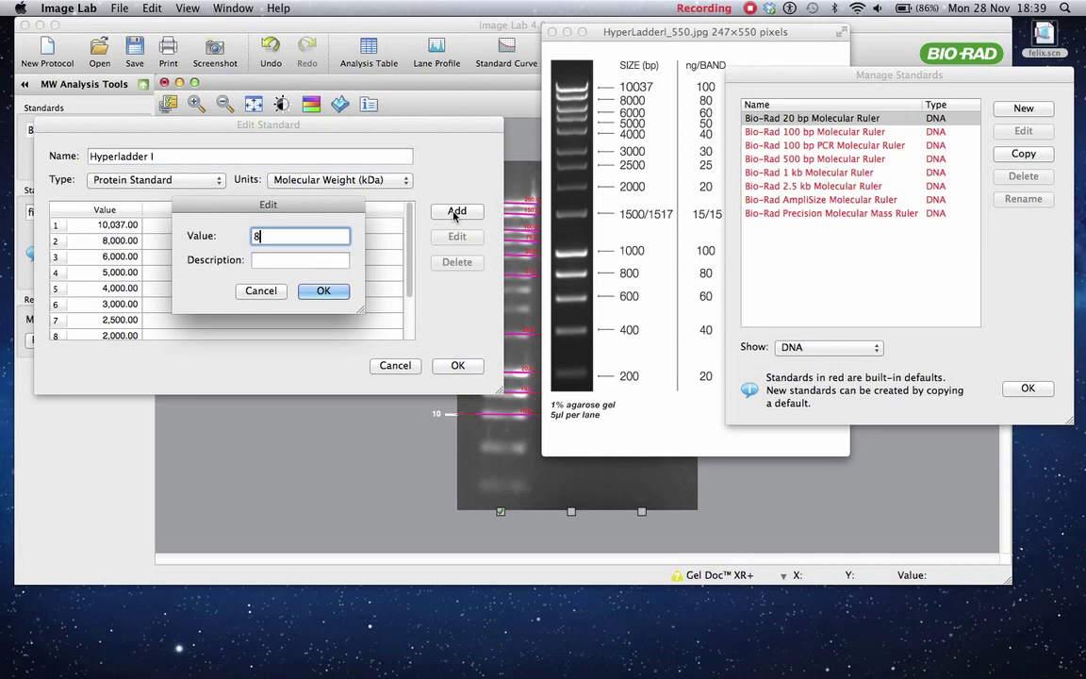
pyautogui.press('Return')
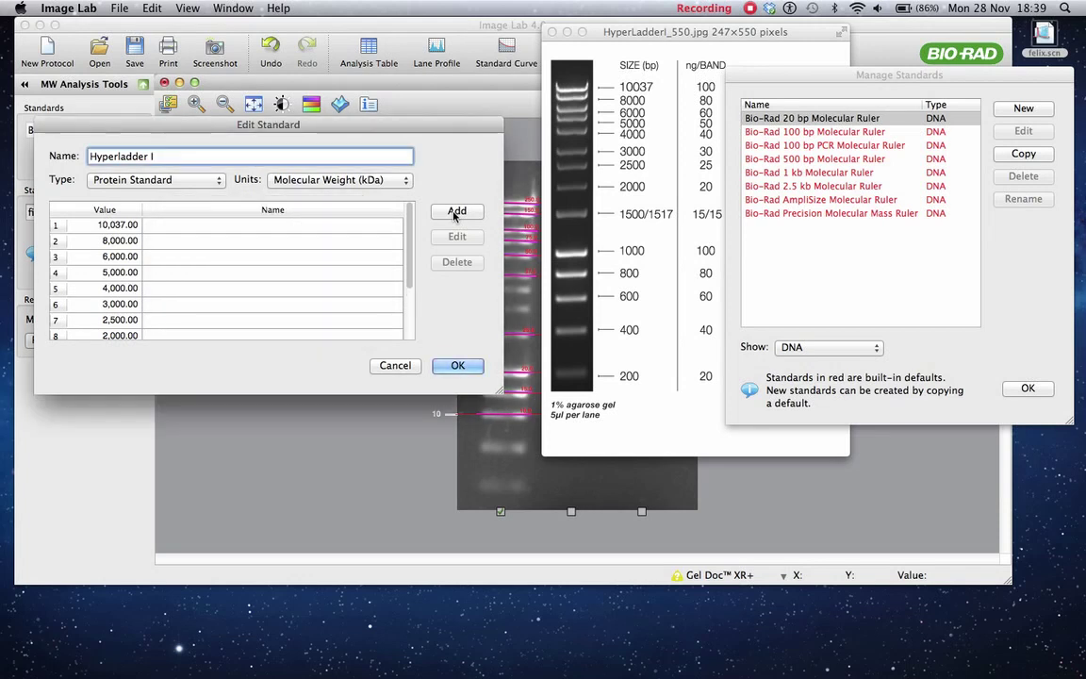
# Add the final ladder values 600, 400 and 200 bp
pyautogui.click(455, 212)
pyautogui.write('1')
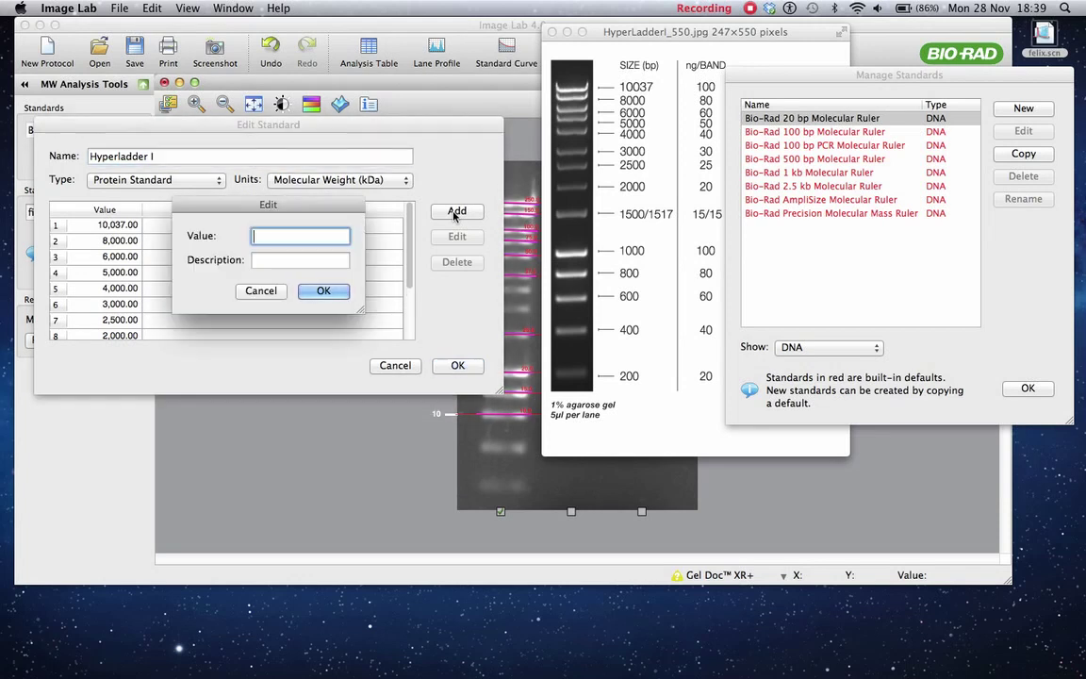
pyautogui.write('0,0')
pyautogui.press('Return')
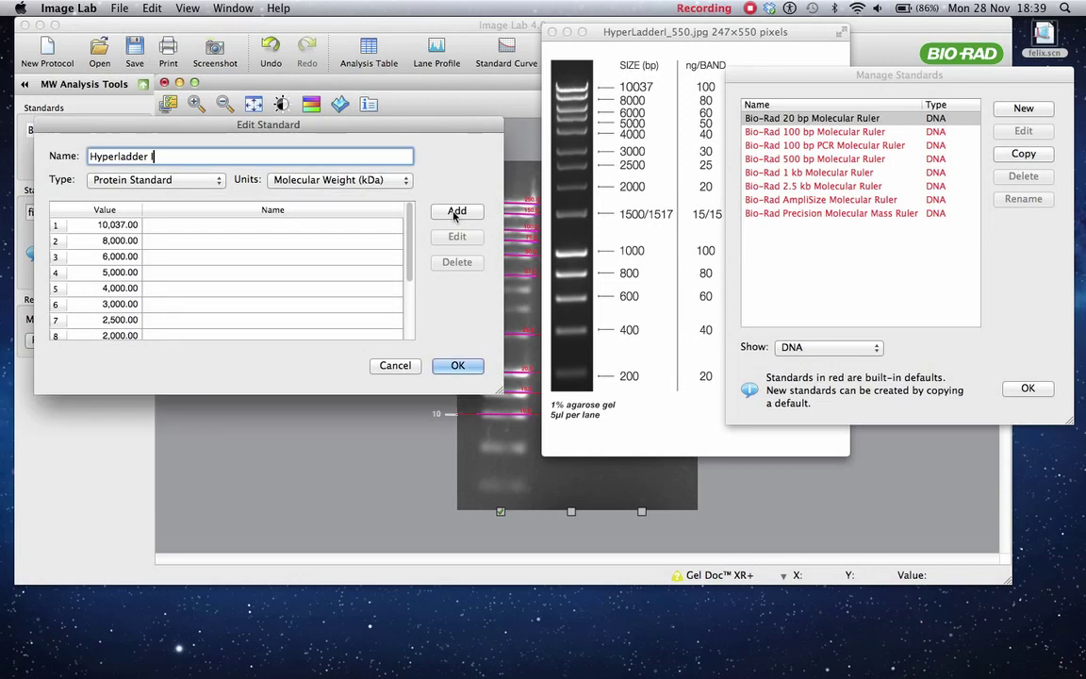
pyautogui.click(454, 212)
pyautogui.write('1')
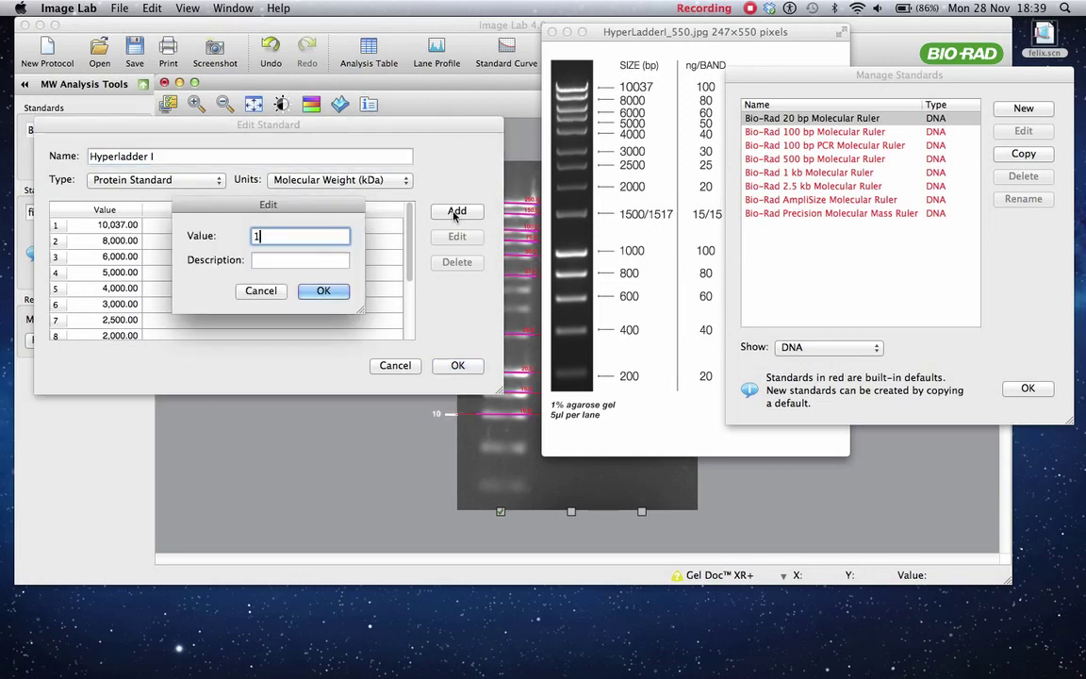
pyautogui.write('00')
pyautogui.click(324, 291)
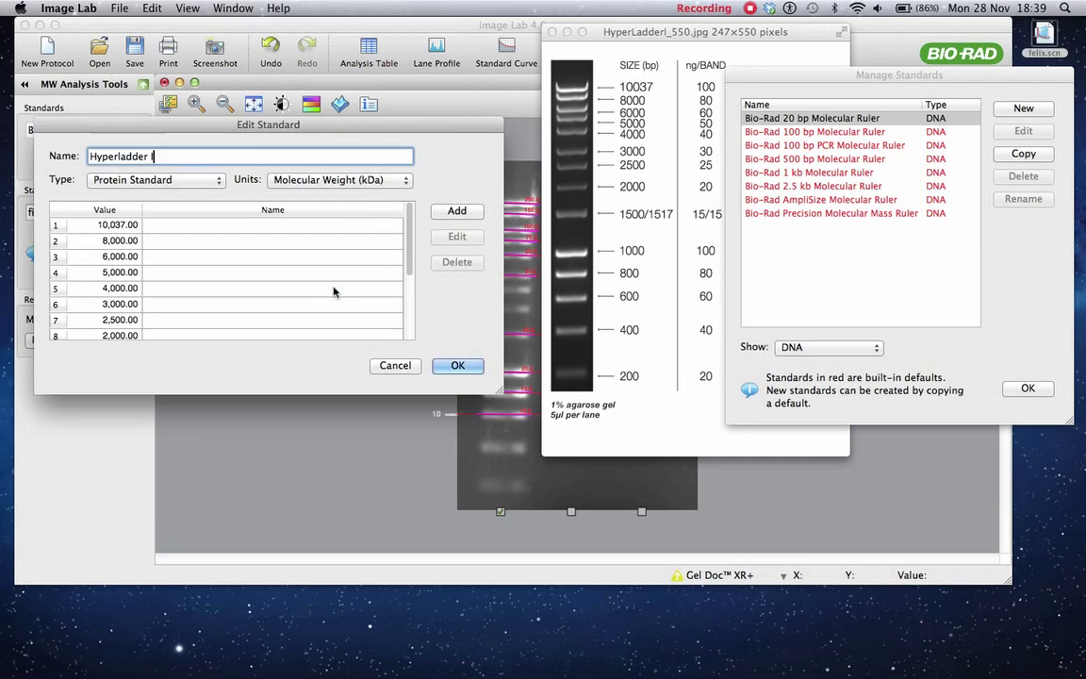
pyautogui.click(453, 211)
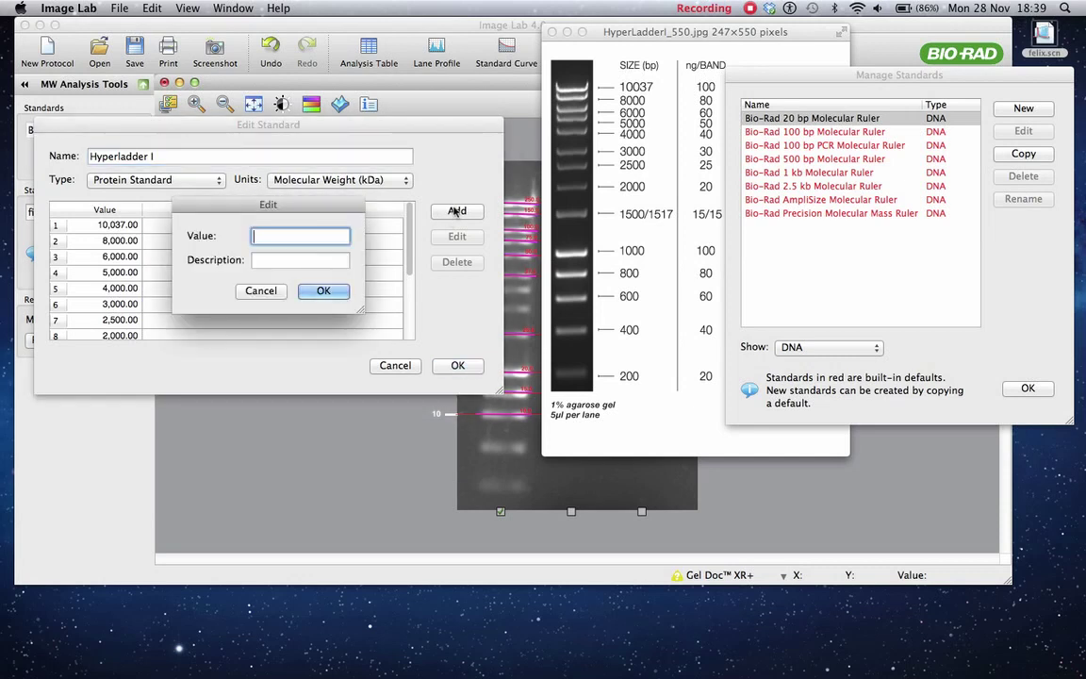
pyautogui.write('200')
pyautogui.click(321, 293)
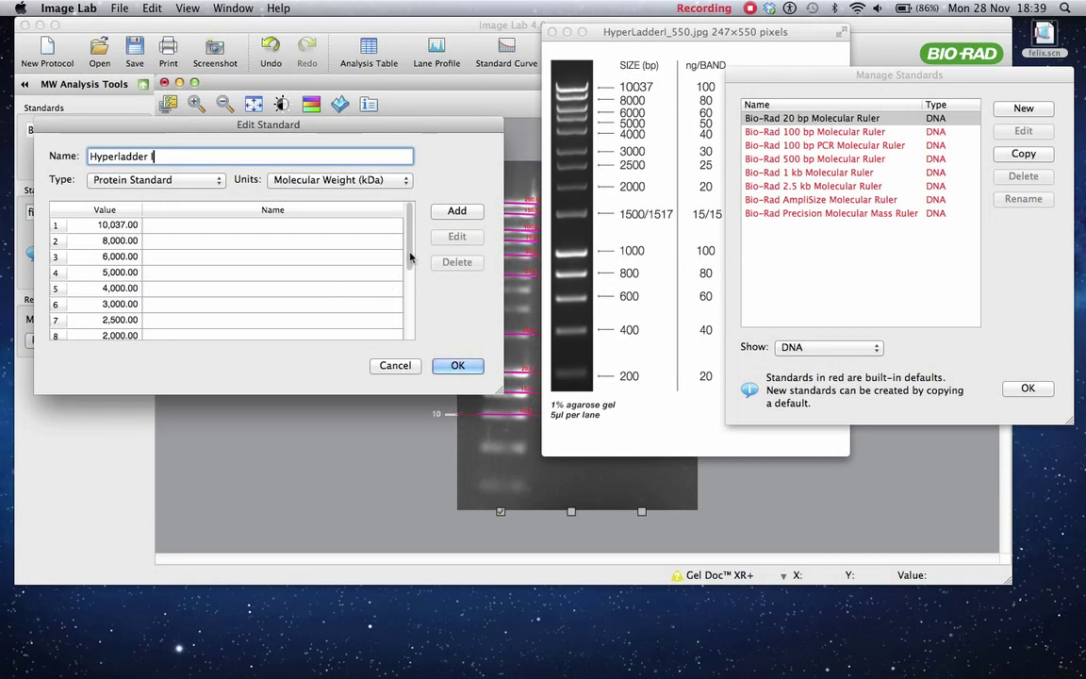
# Set Hyperladder I's type to Nucleic Acid Standard (Base Pairs) and save it
pyautogui.moveTo(410, 257); pyautogui.dragTo(410, 293)
pyautogui.scroll(-3, 371, 287)
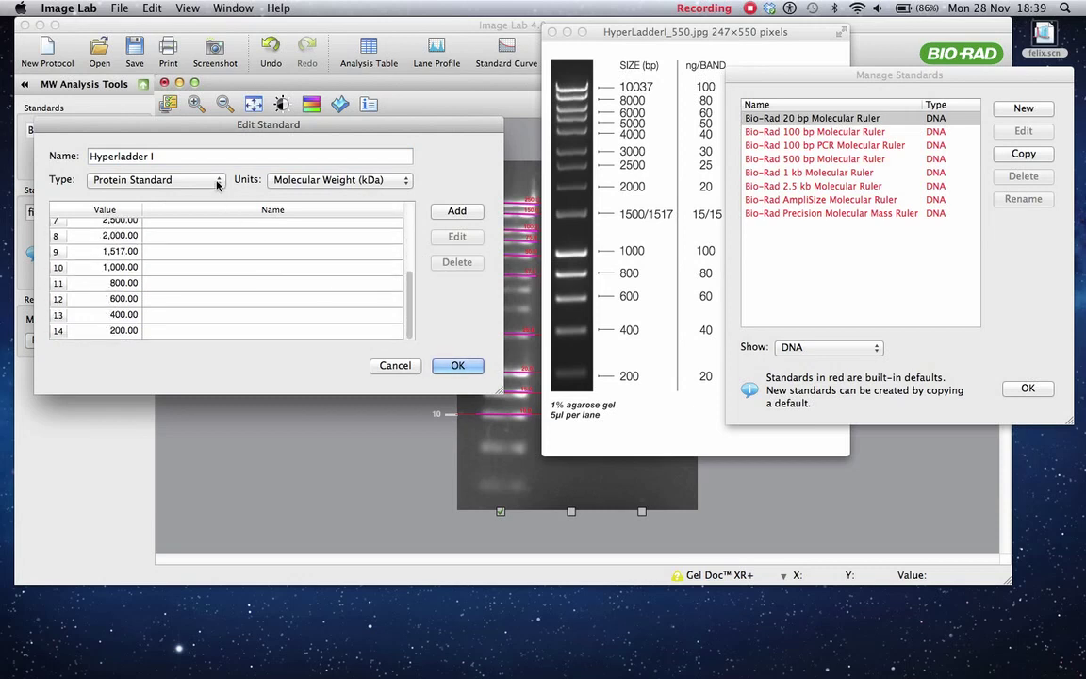
pyautogui.click(216, 180)
pyautogui.click(189, 194)
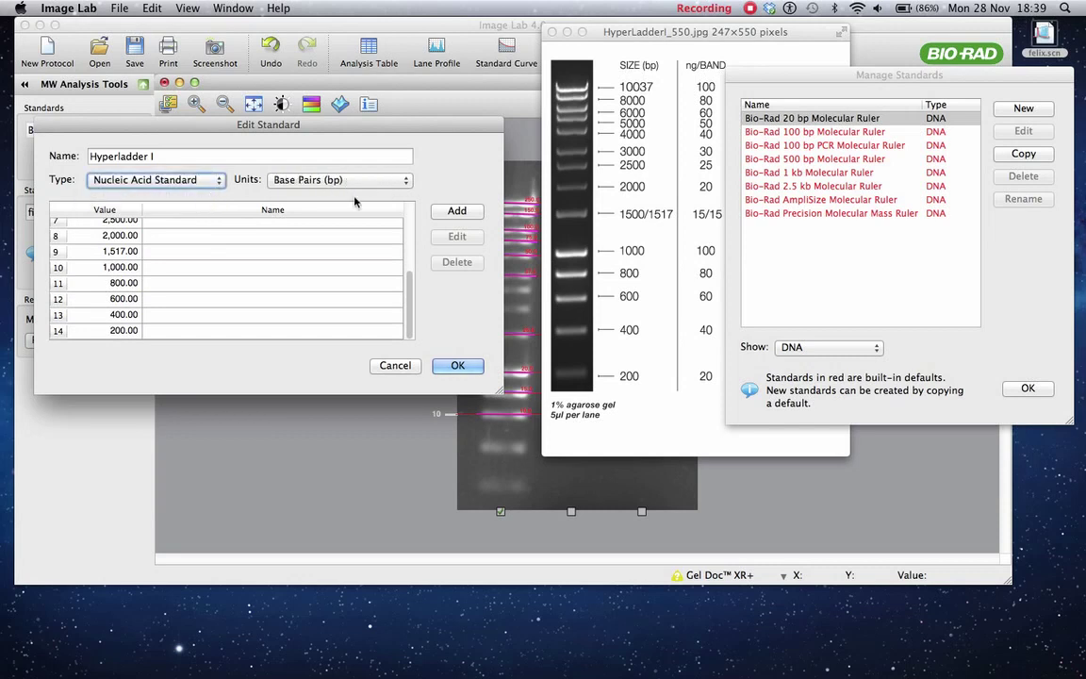
pyautogui.click(457, 366)
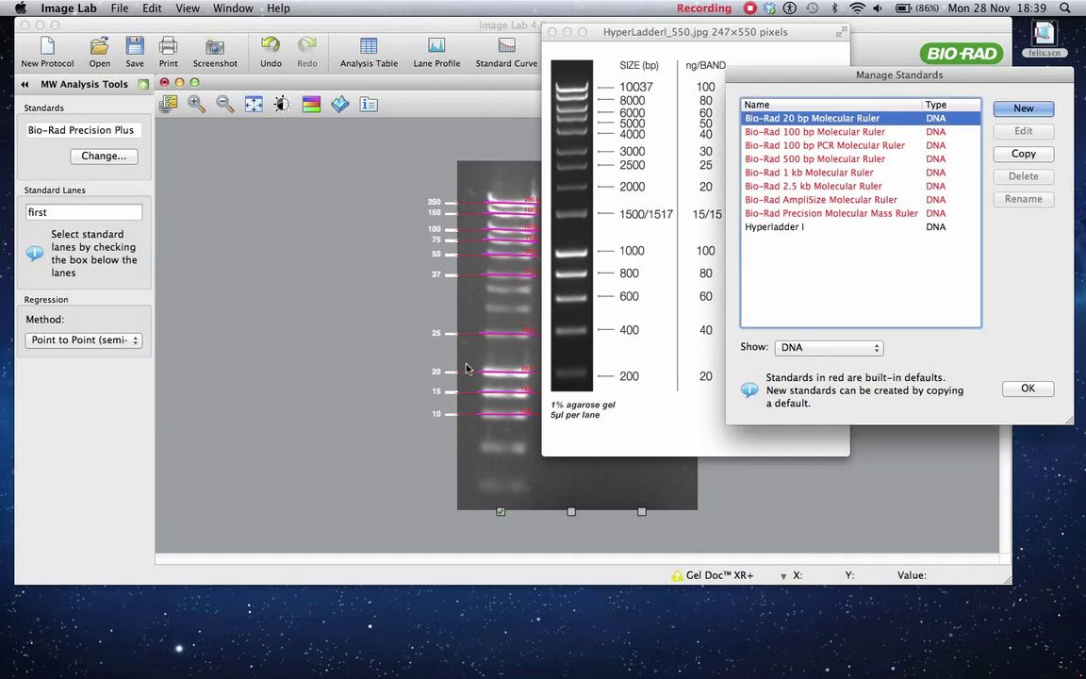
# Apply Hyperladder I to the gel, re-detect the ladder bands, and zoom in
pyautogui.click(775, 229)
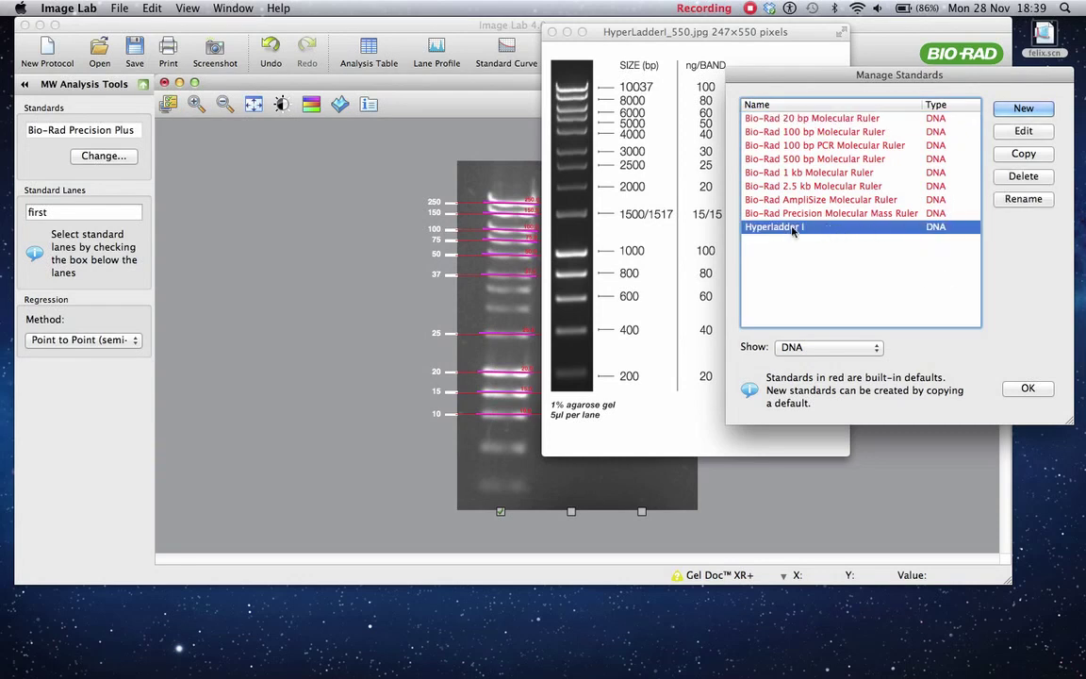
pyautogui.click(1030, 388)
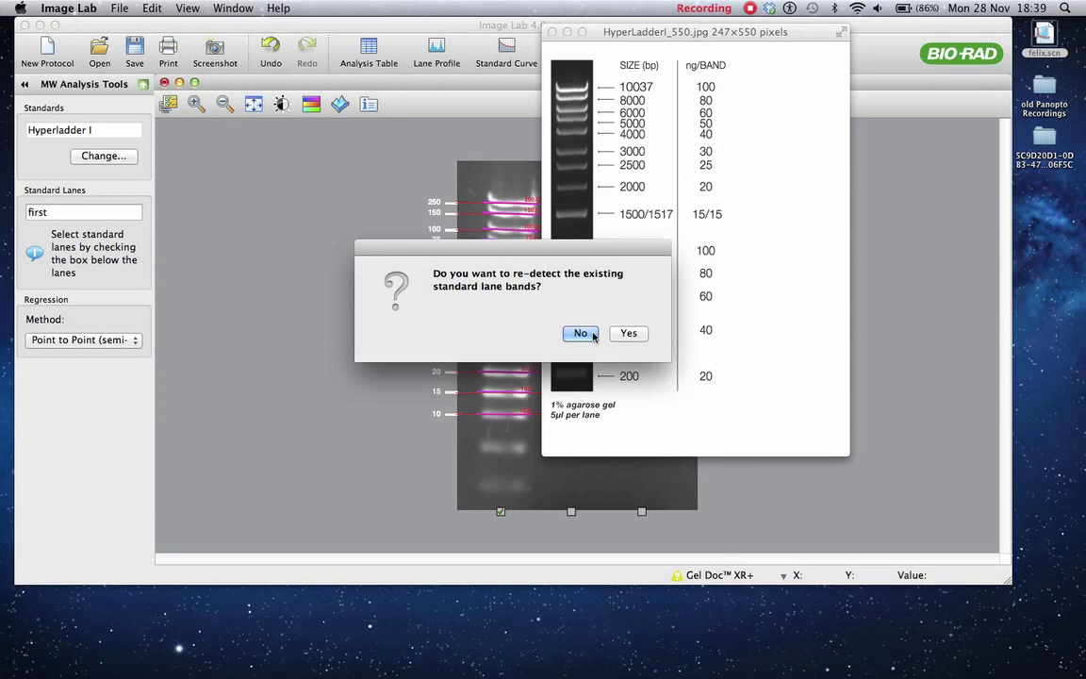
pyautogui.click(629, 334)
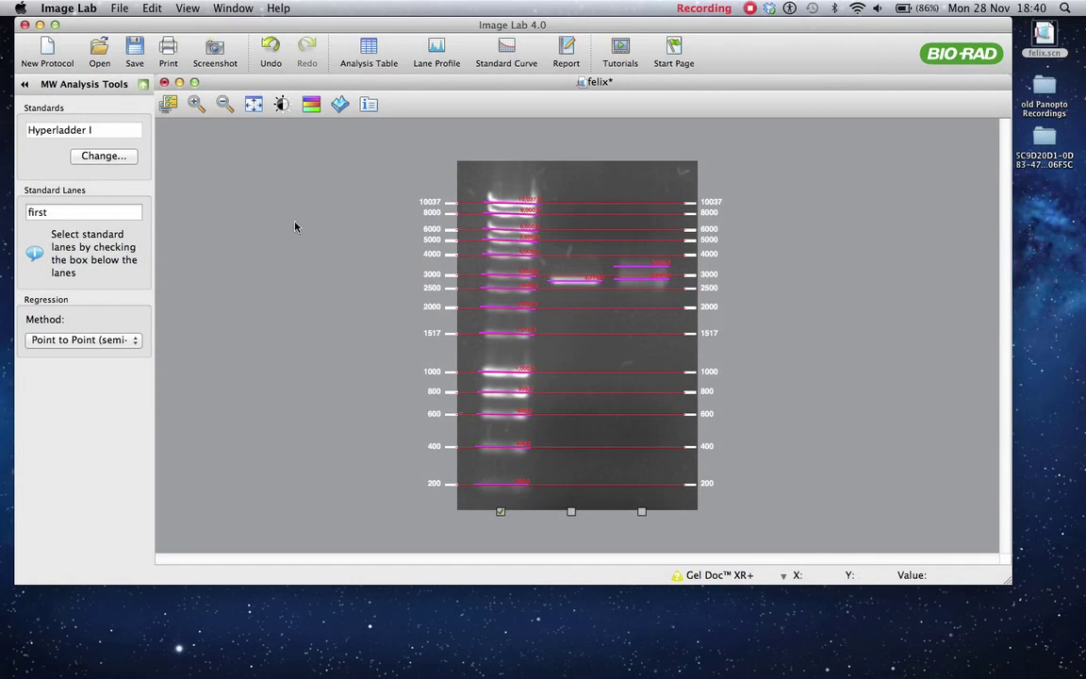
pyautogui.click(195, 102)
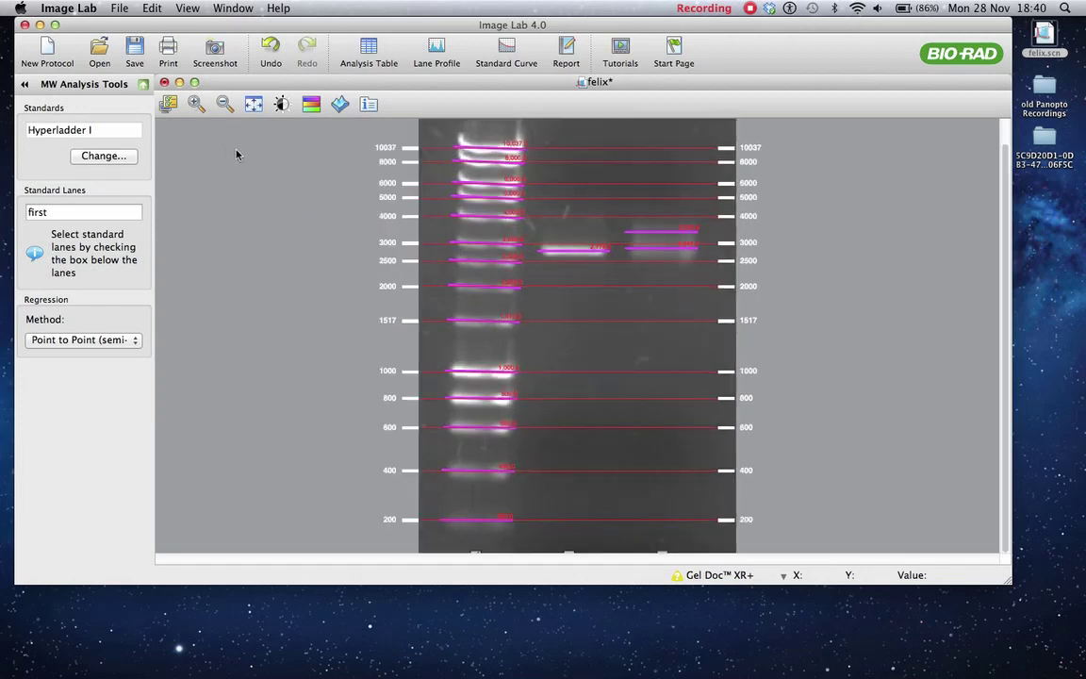
# Turn off Show Bands in Display Gel Options and bring back the Analysis Tool Box
pyautogui.click(168, 104)
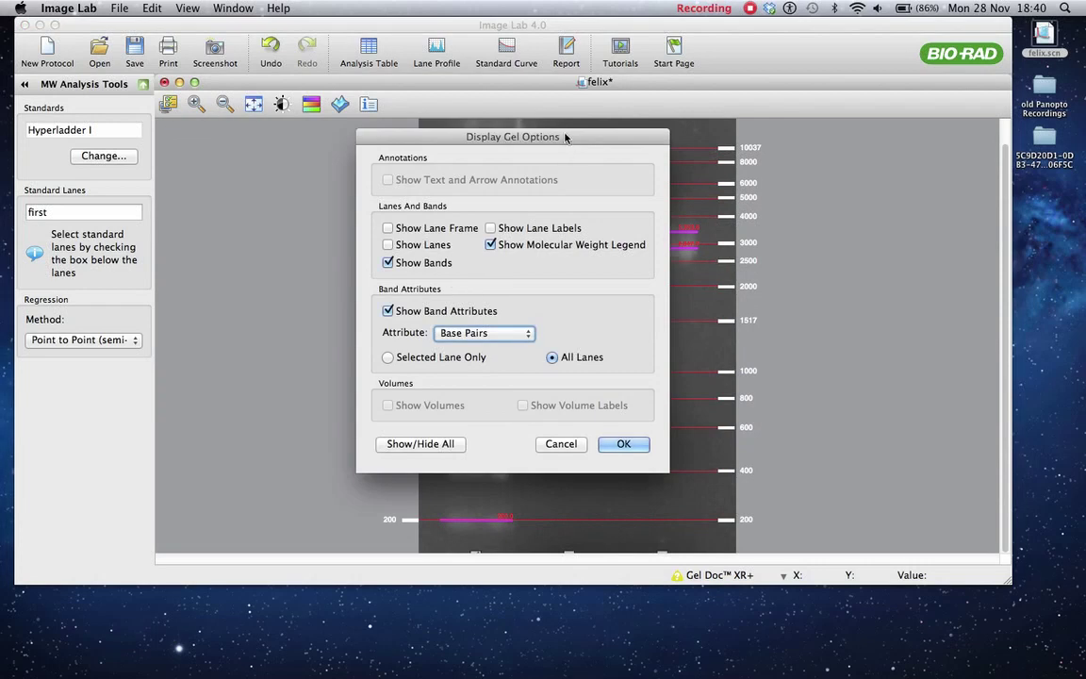
pyautogui.moveTo(568, 139); pyautogui.dragTo(969, 115)
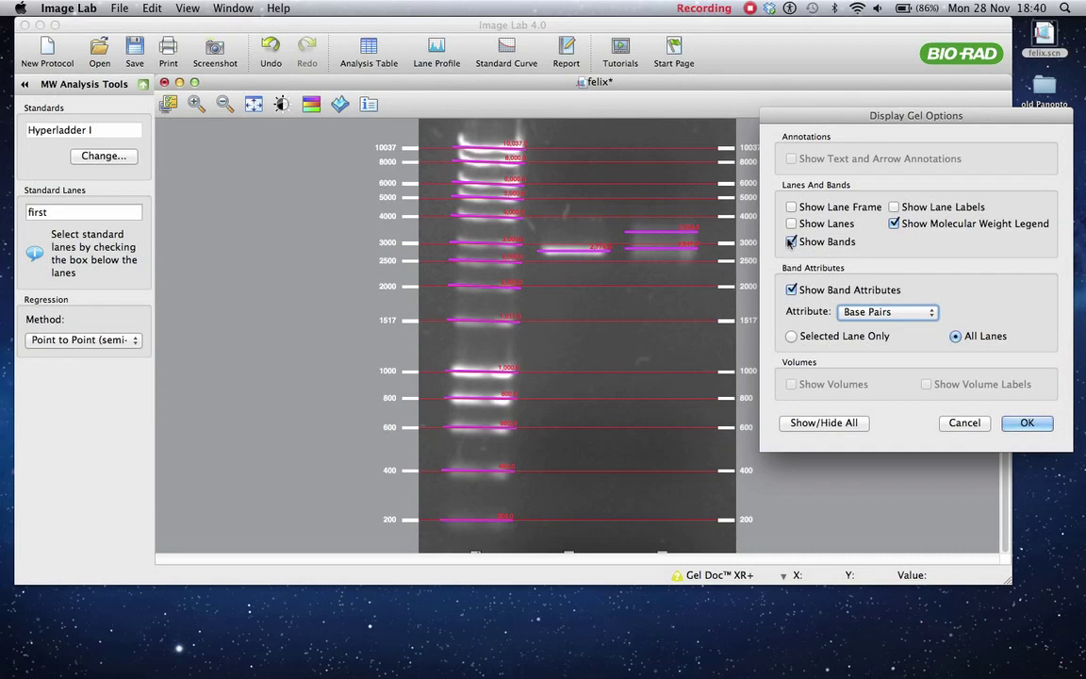
pyautogui.click(791, 241)
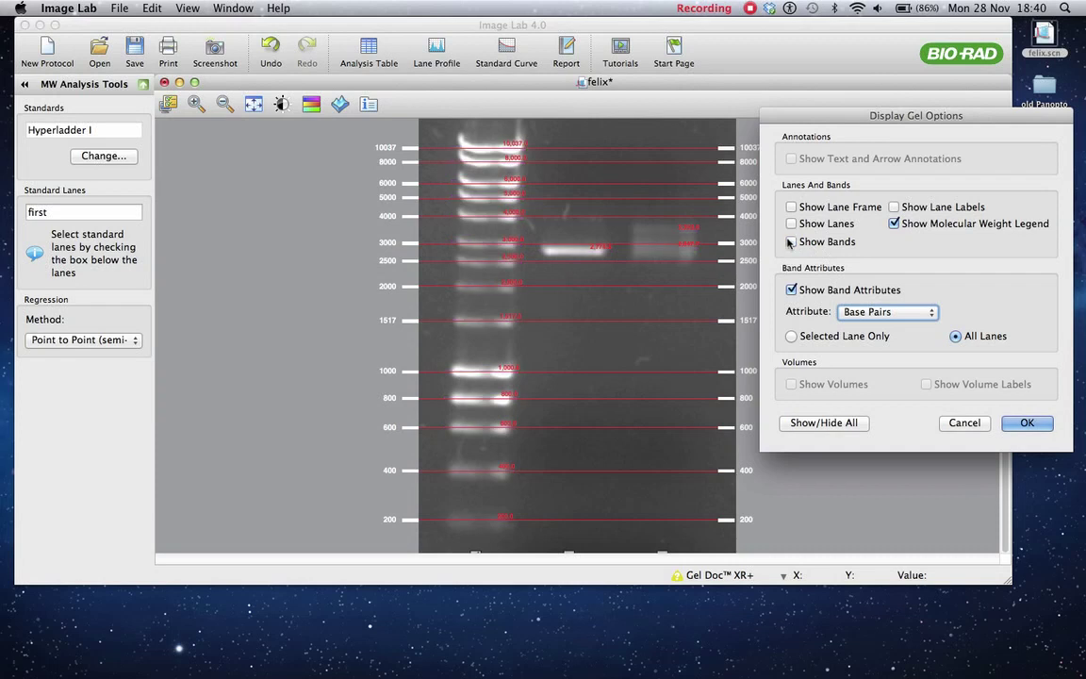
pyautogui.click(1028, 425)
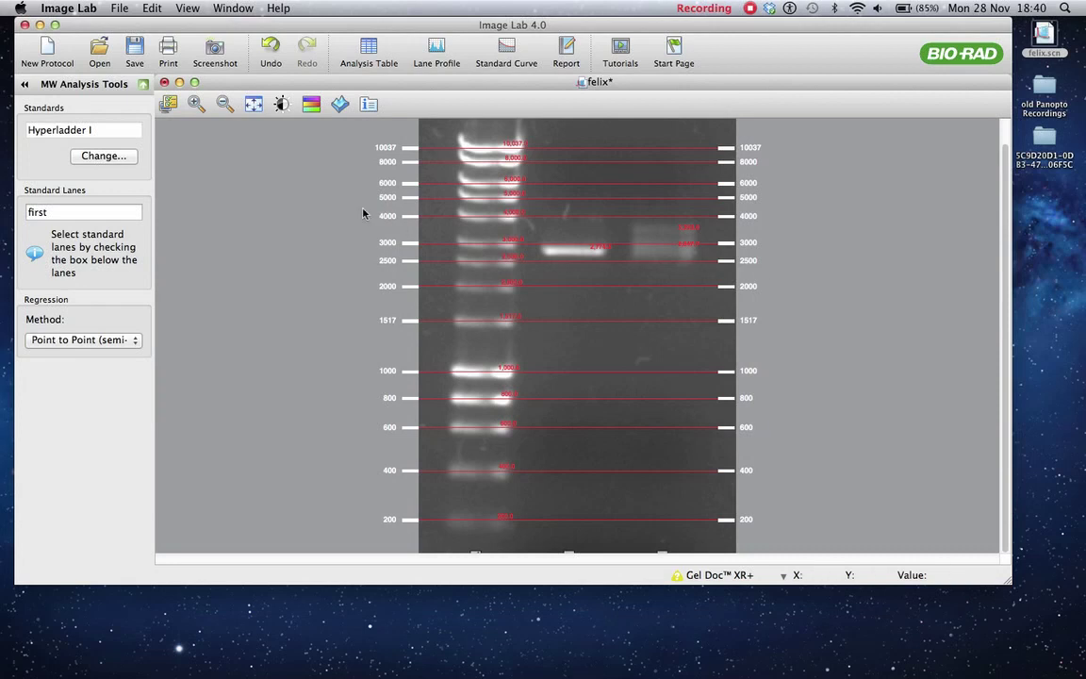
pyautogui.click(144, 86)
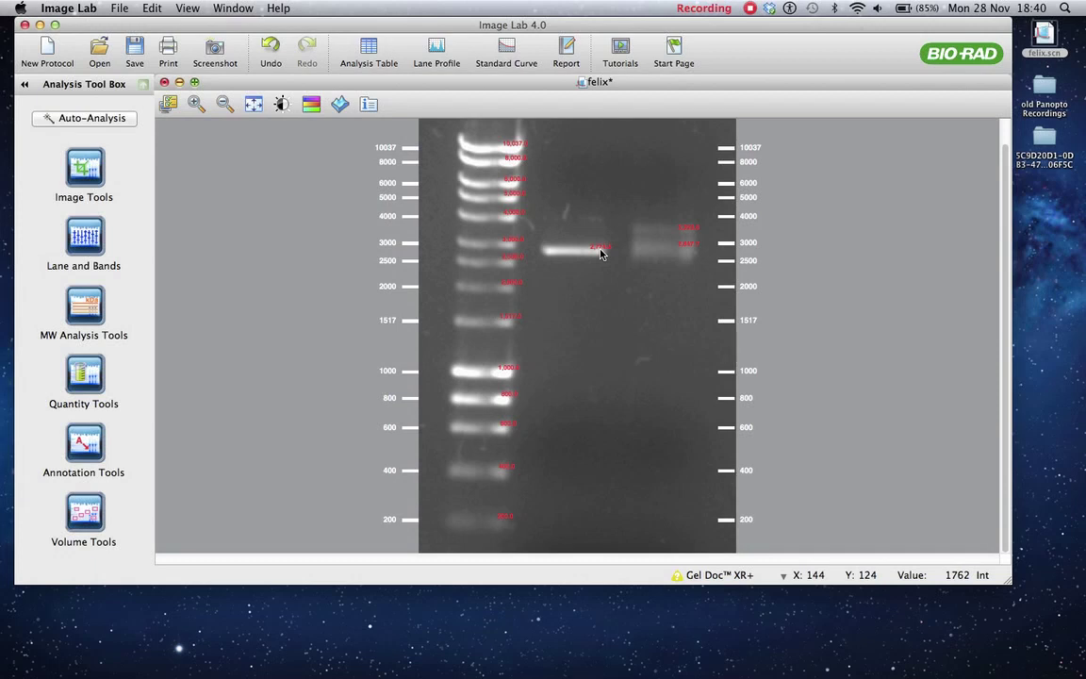
pyautogui.click(196, 104)
pyautogui.scroll(-3, 519, 245)
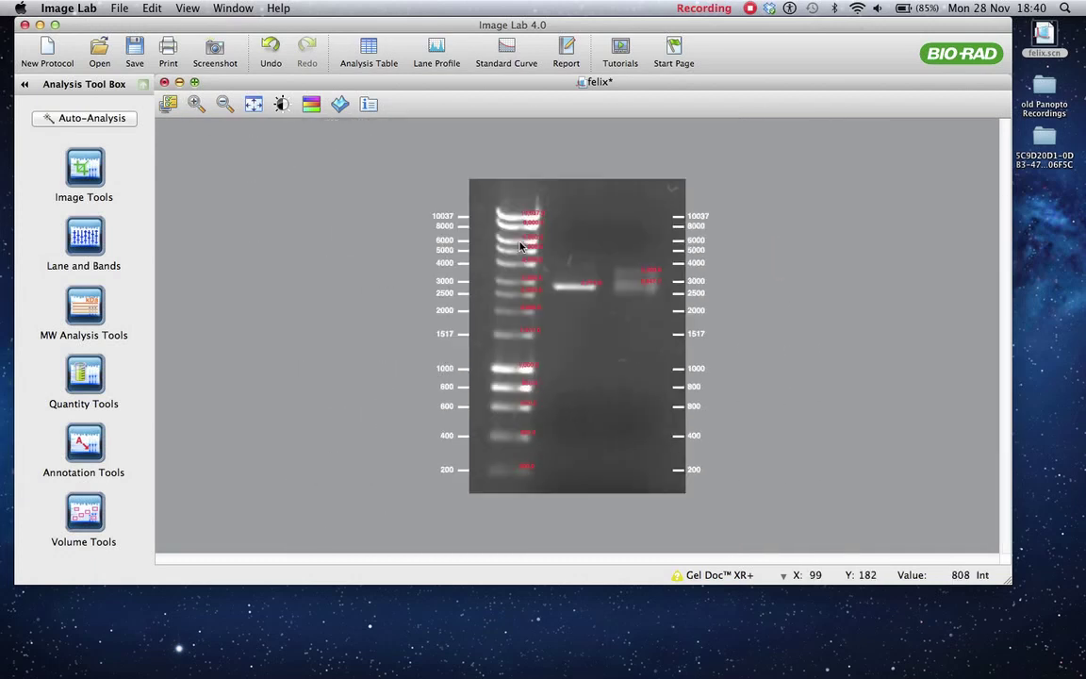
pyautogui.scroll(2, 519, 245)
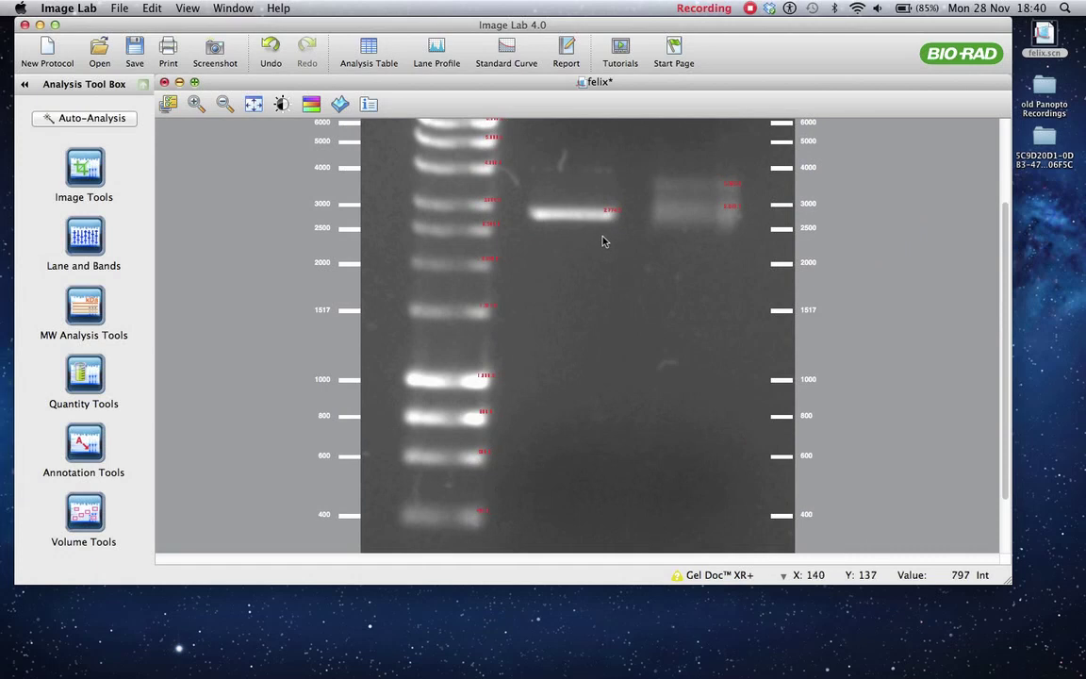
pyautogui.scroll(-3, 604, 241)
pyautogui.scroll(2, 603, 242)
pyautogui.scroll(3, 603, 240)
pyautogui.scroll(-2, 604, 238)
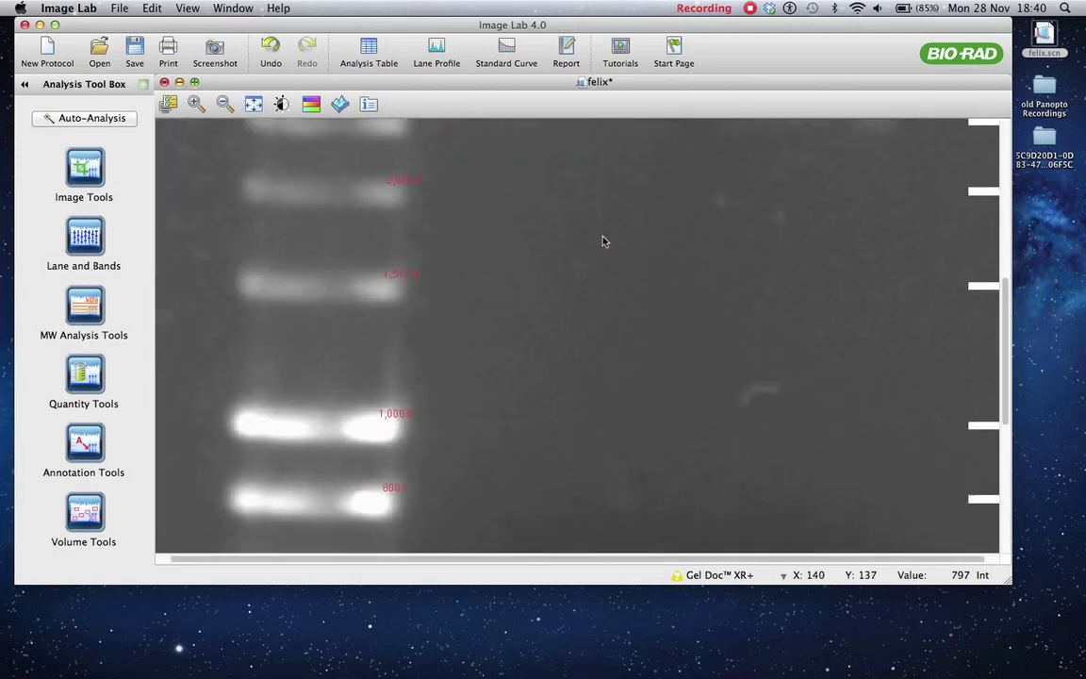
pyautogui.moveTo(1006, 412); pyautogui.dragTo(1006, 339)
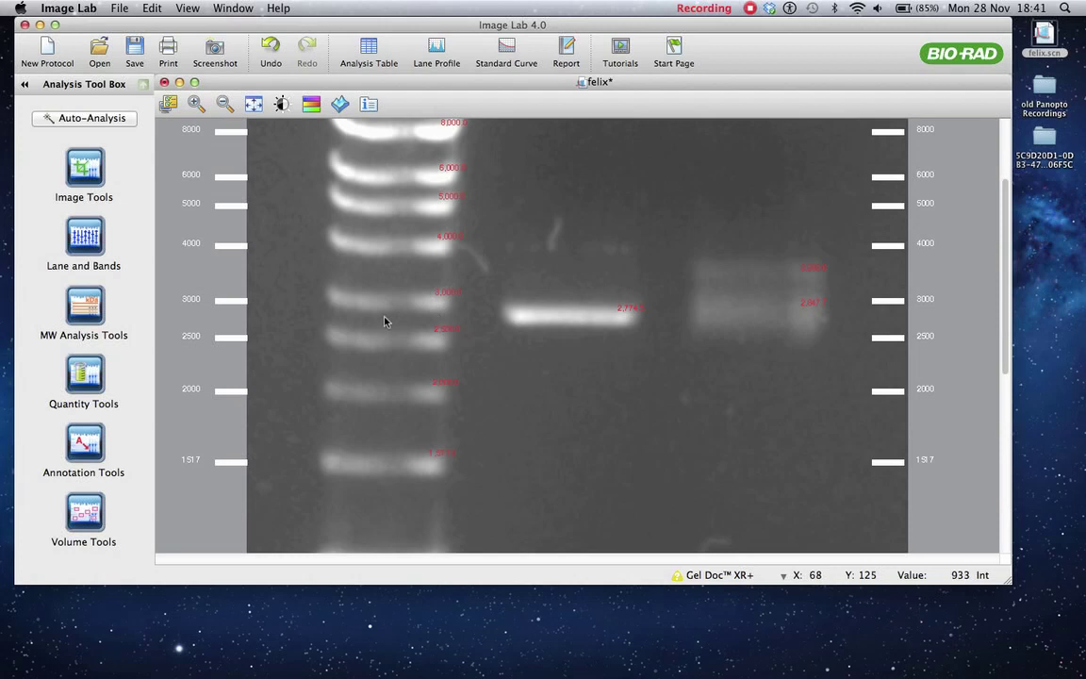
pyautogui.click(225, 105)
pyautogui.click(225, 104)
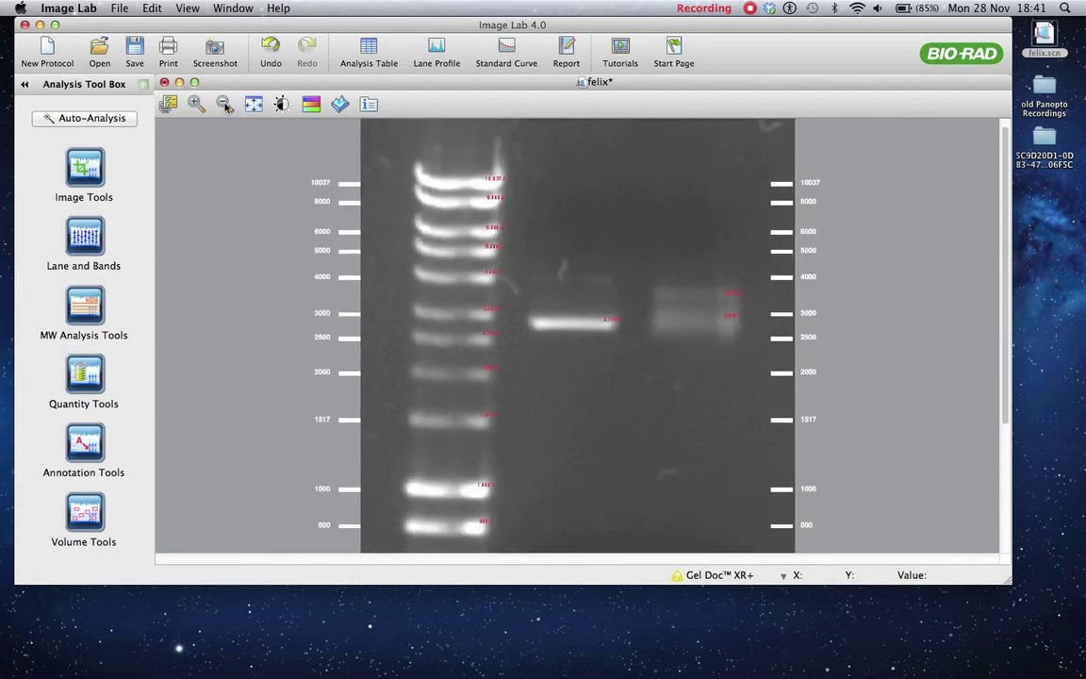
pyautogui.click(225, 105)
pyautogui.click(225, 105)
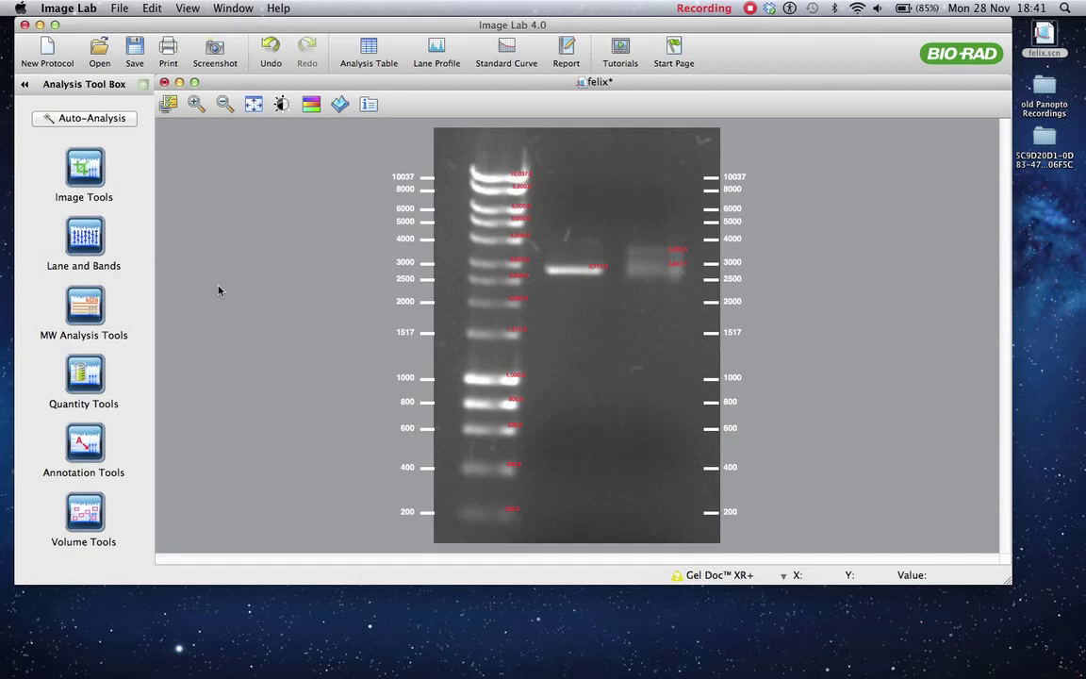
# In Display Gel Options, hide lanes and bands and show only the Molecular Weight Legend
pyautogui.click(169, 105)
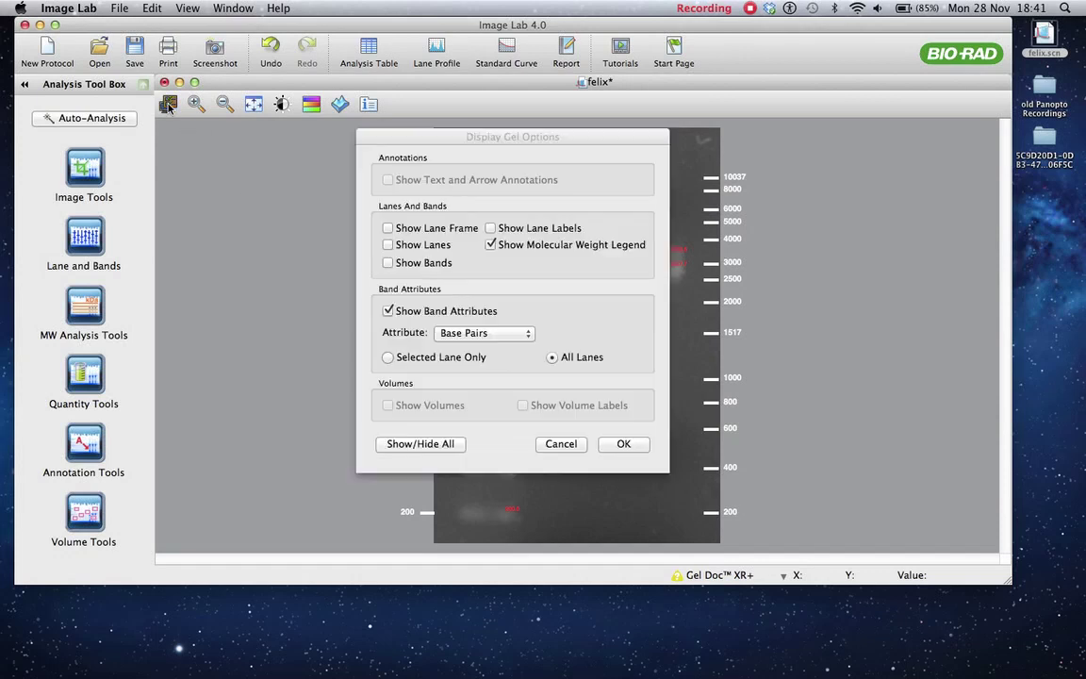
pyautogui.click(387, 311)
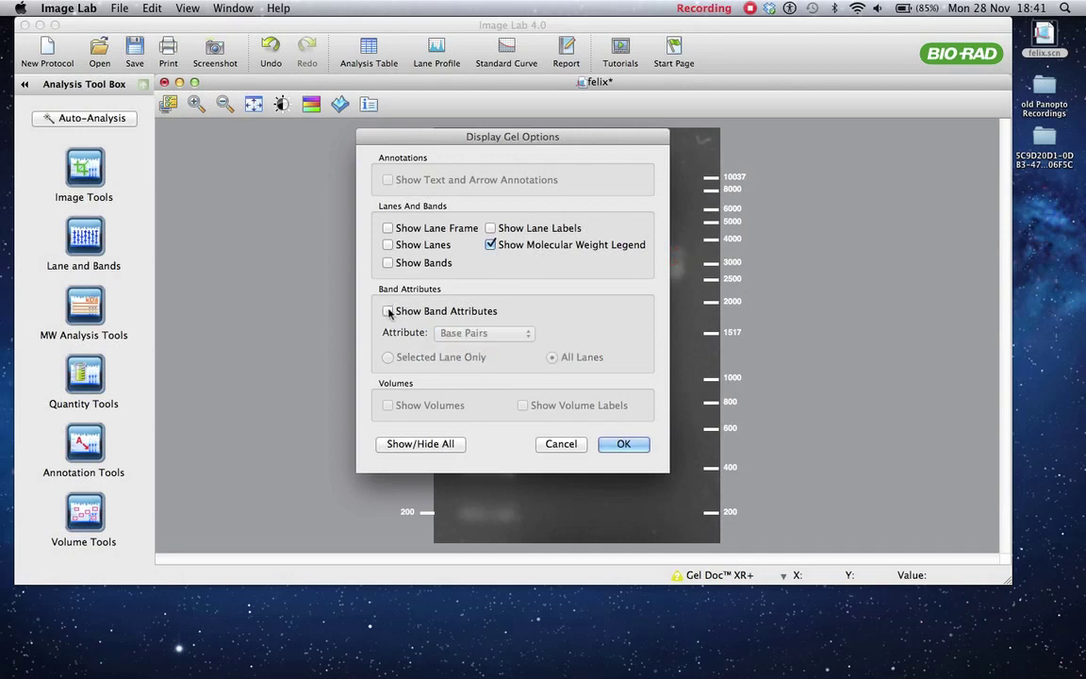
pyautogui.moveTo(544, 137); pyautogui.dragTo(1002, 77)
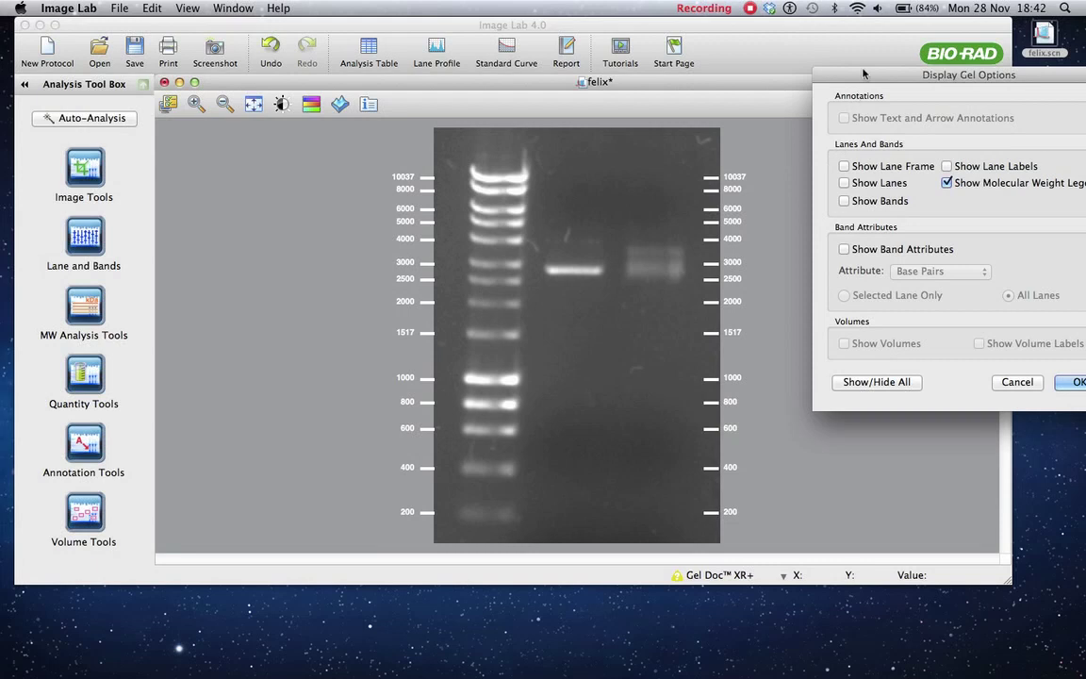
pyautogui.moveTo(869, 77); pyautogui.dragTo(822, 58)
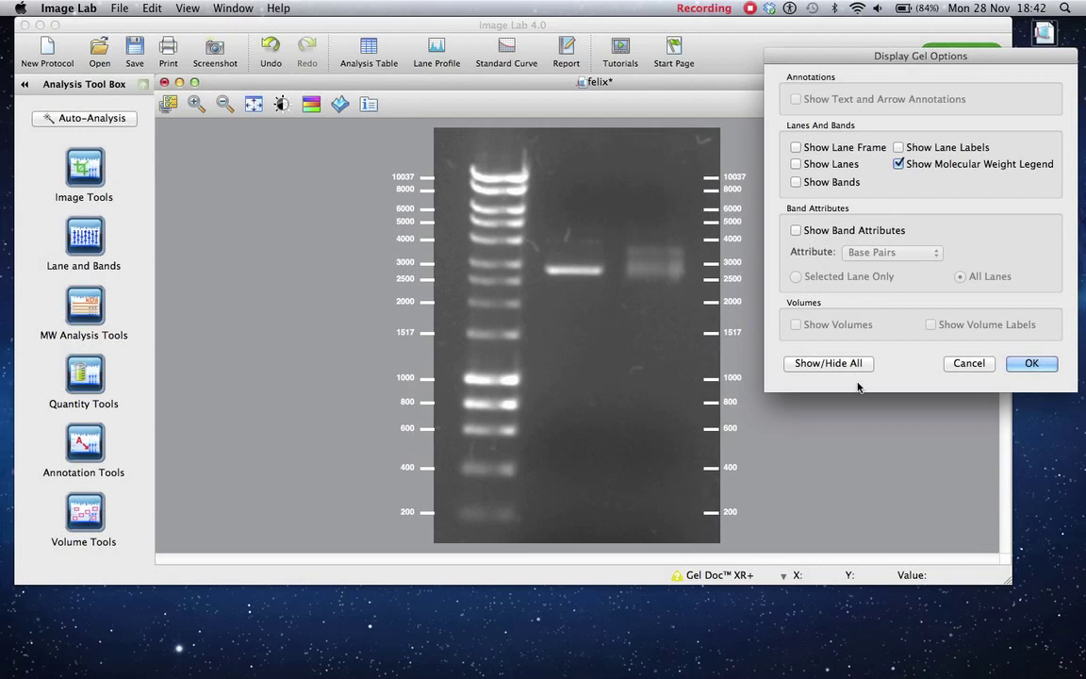
pyautogui.click(1031, 363)
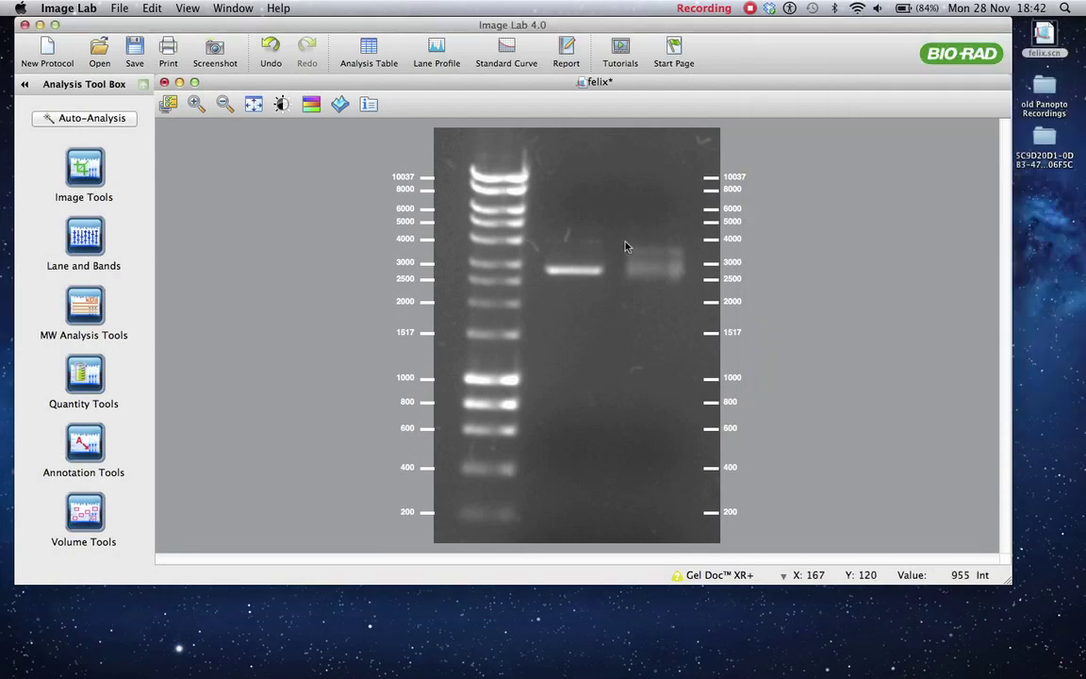
# Raise the gamma to about 1.54 in the image transform panel, then close it
pyautogui.click(282, 105)
pyautogui.moveTo(514, 133); pyautogui.dragTo(911, 49)
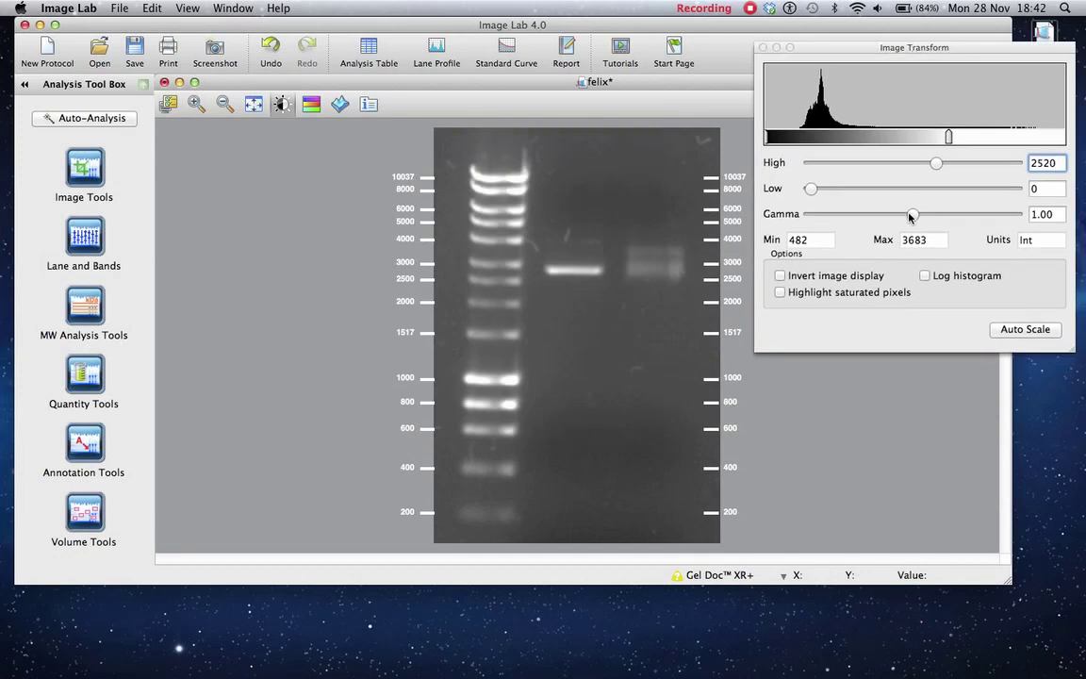
pyautogui.moveTo(912, 216); pyautogui.dragTo(945, 219)
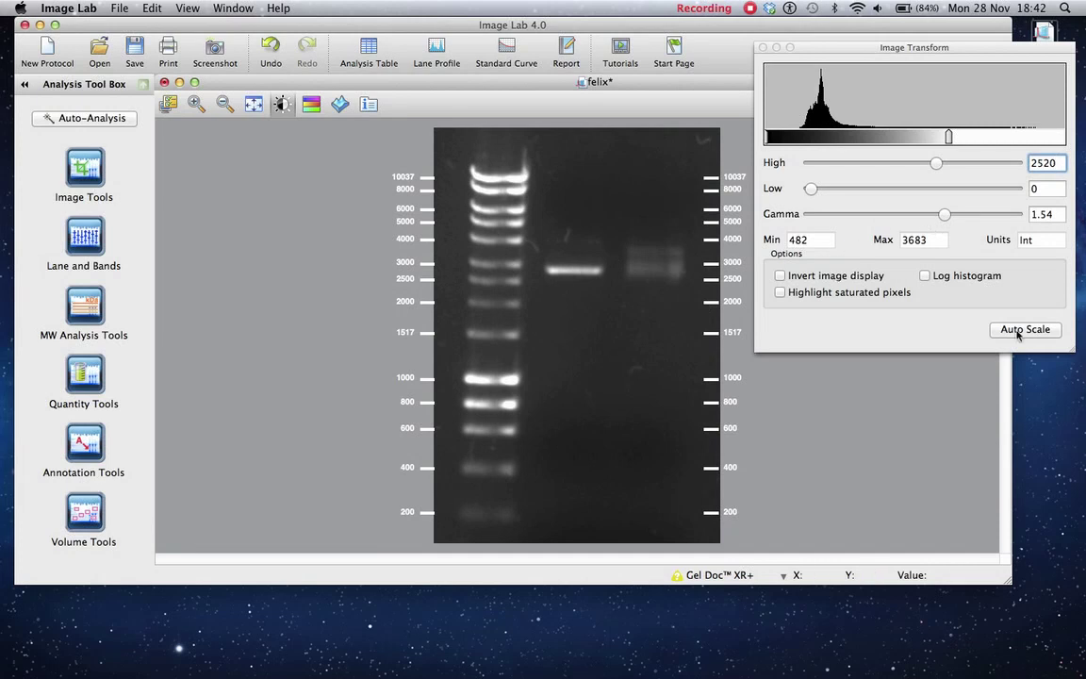
pyautogui.click(763, 48)
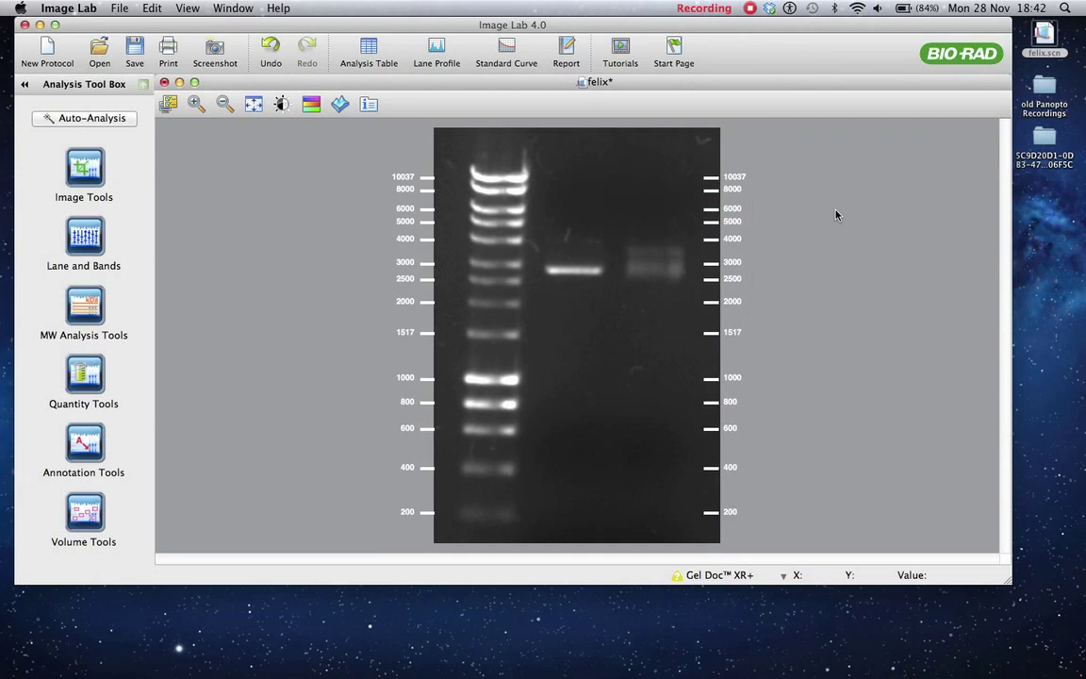
# Save a Current Image View screenshot as felix.tif on the Desktop and open it
pyautogui.click(214, 50)
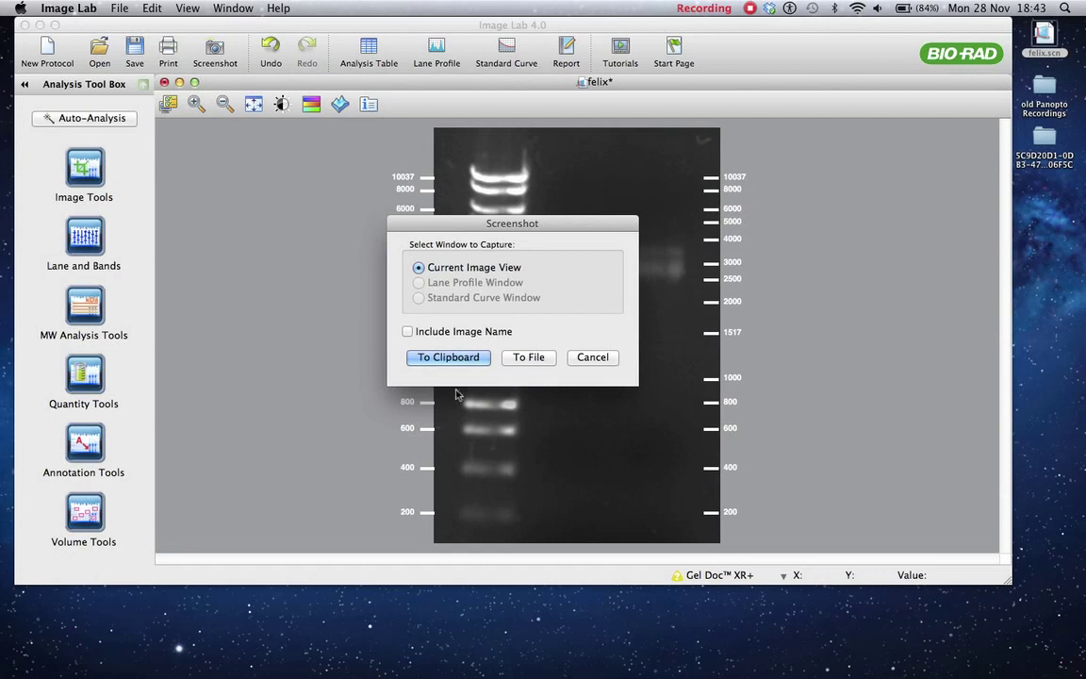
pyautogui.click(528, 358)
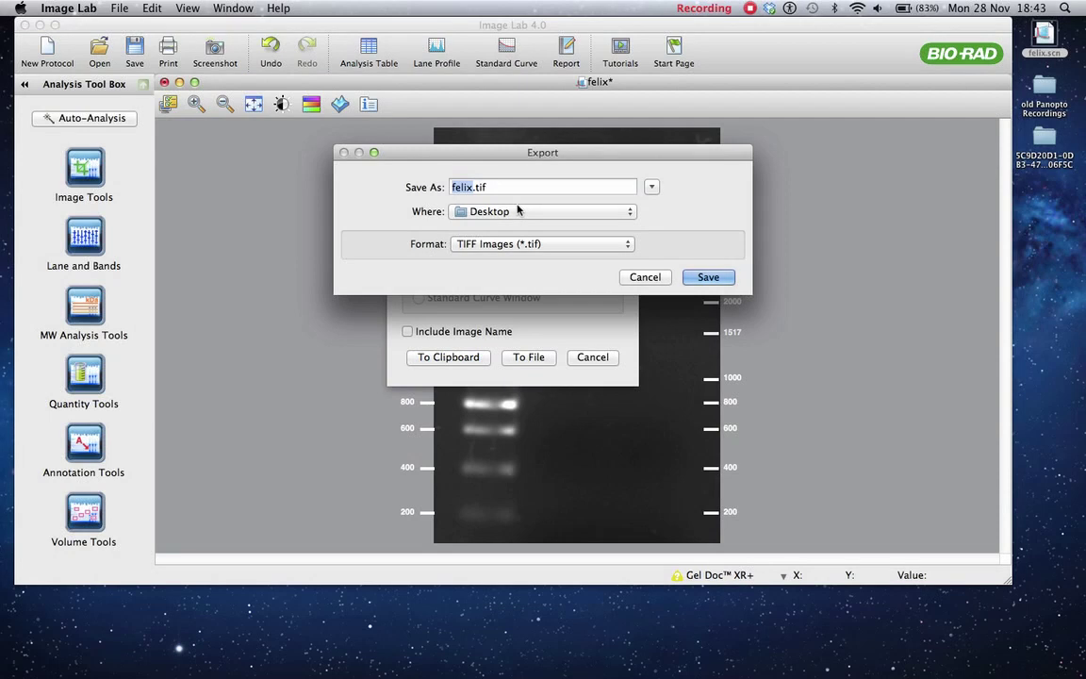
pyautogui.click(709, 277)
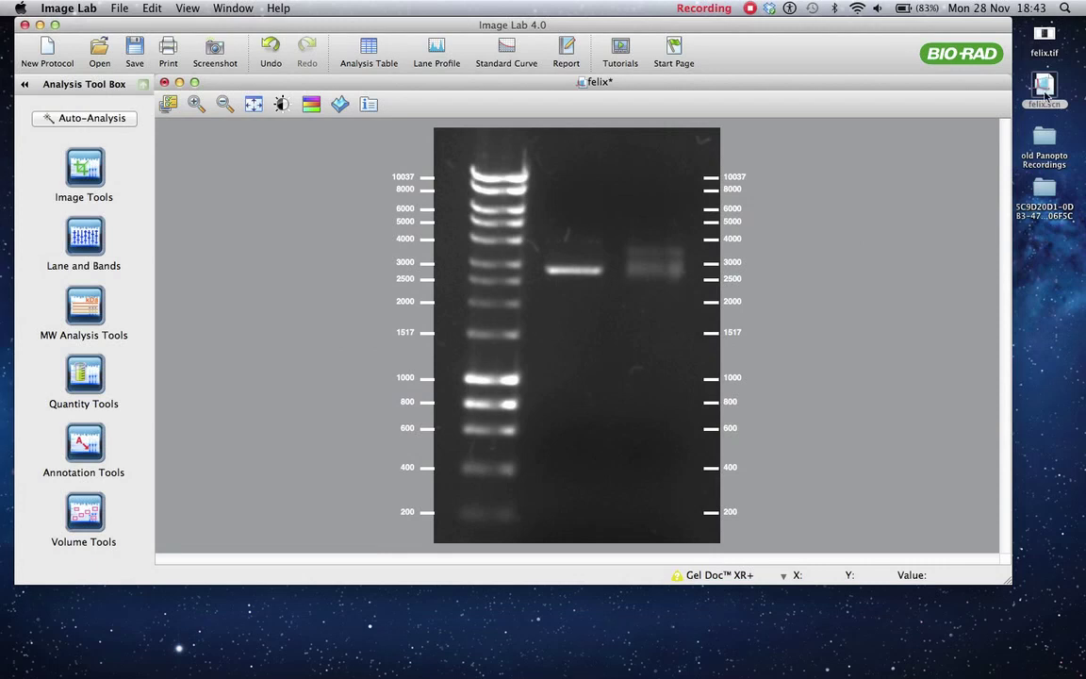
pyautogui.click(1045, 36)
pyautogui.doubleClick(1044, 35)
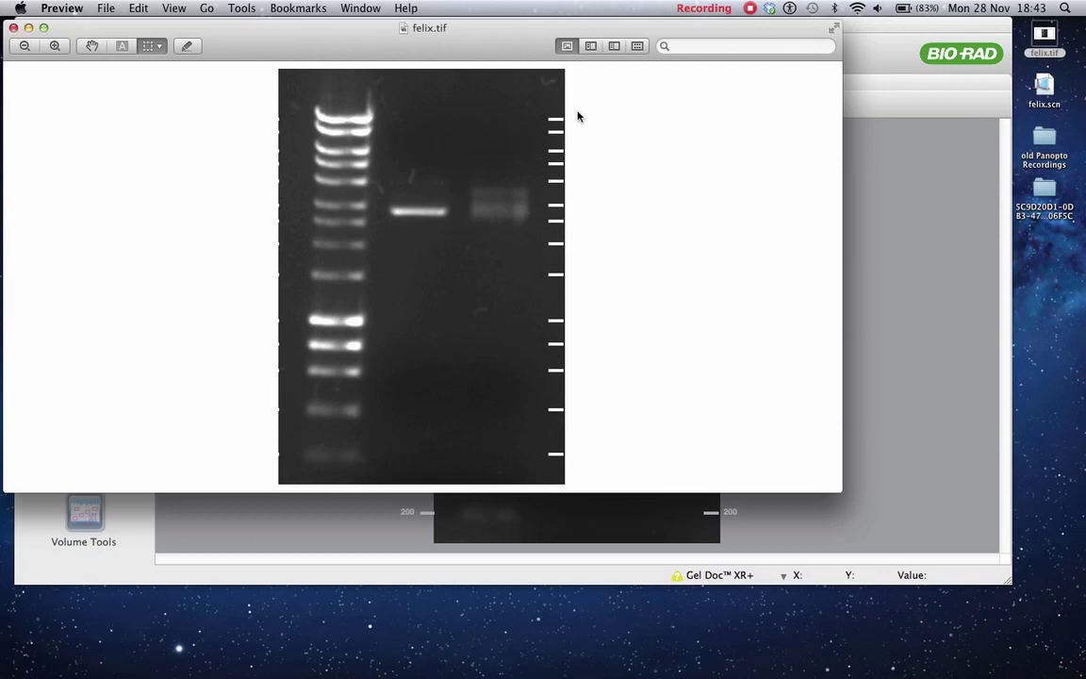
pyautogui.click(12, 29)
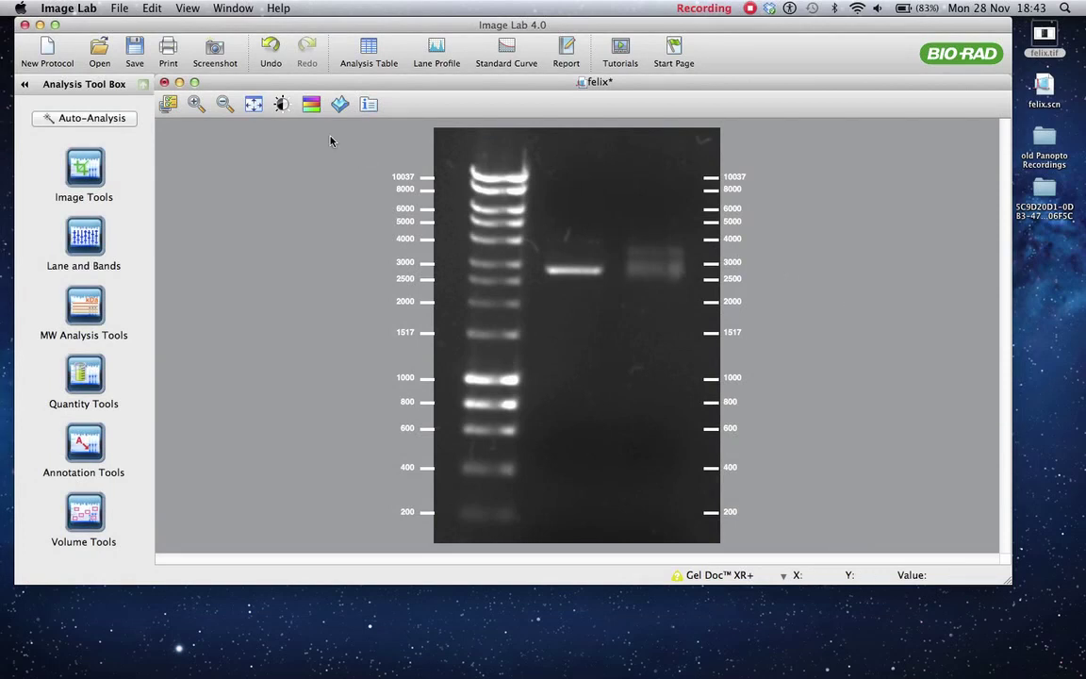
pyautogui.click(121, 11)
# Export the gel for publication at 600 dpi, replacing felix.tif on the Desktop, and open it
pyautogui.moveTo(165, 188)
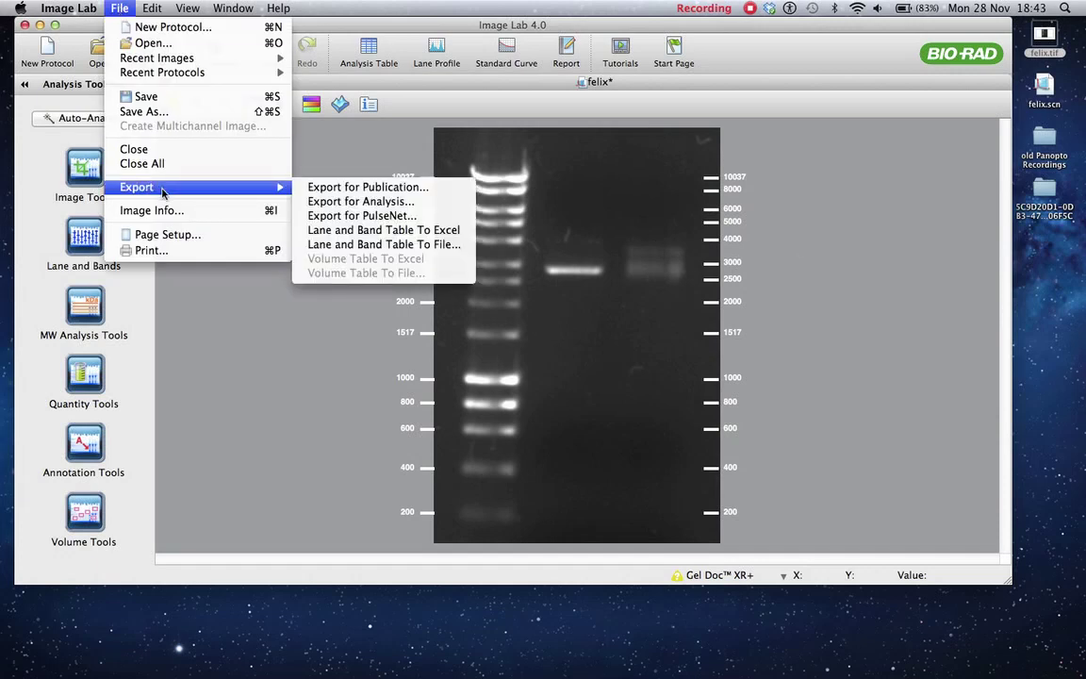
pyautogui.click(349, 189)
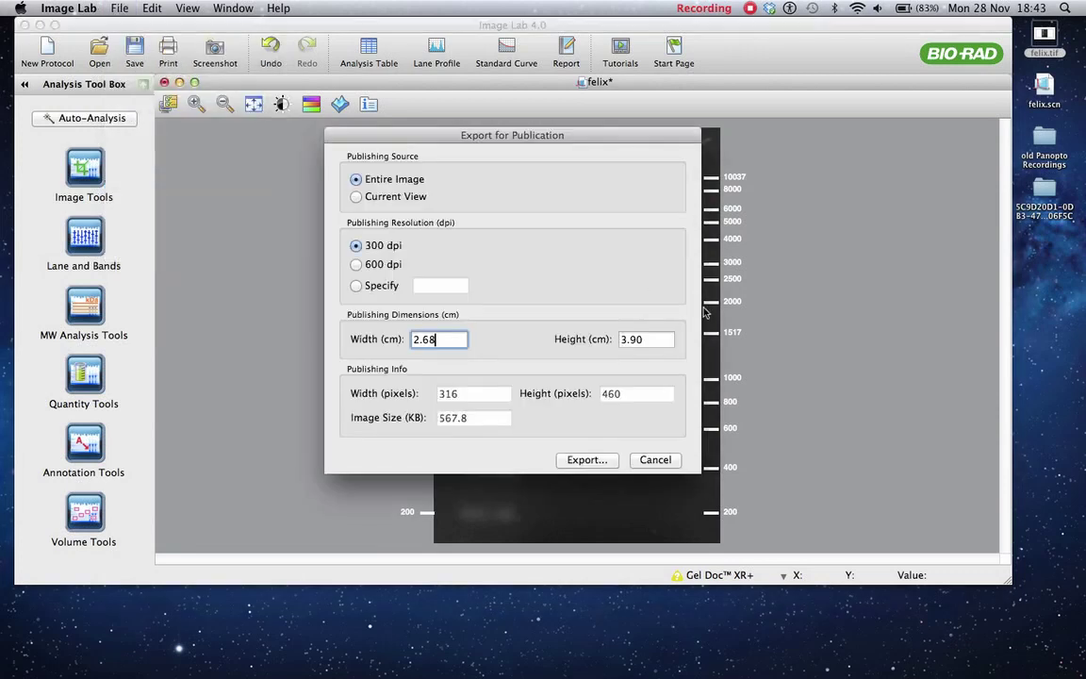
pyautogui.click(357, 265)
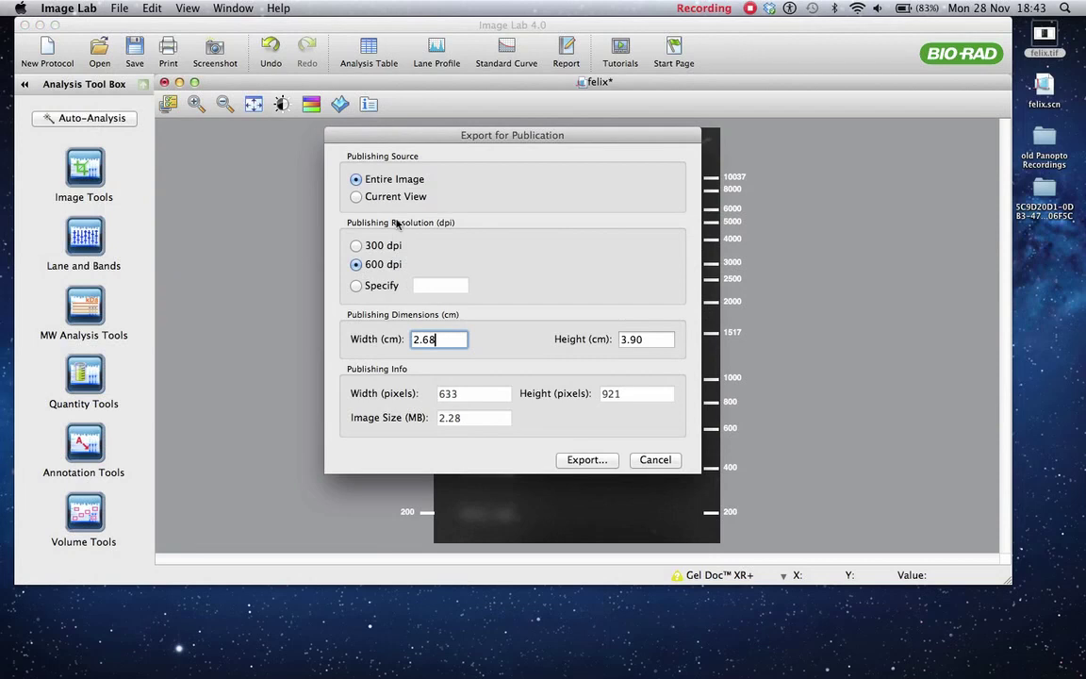
pyautogui.click(601, 459)
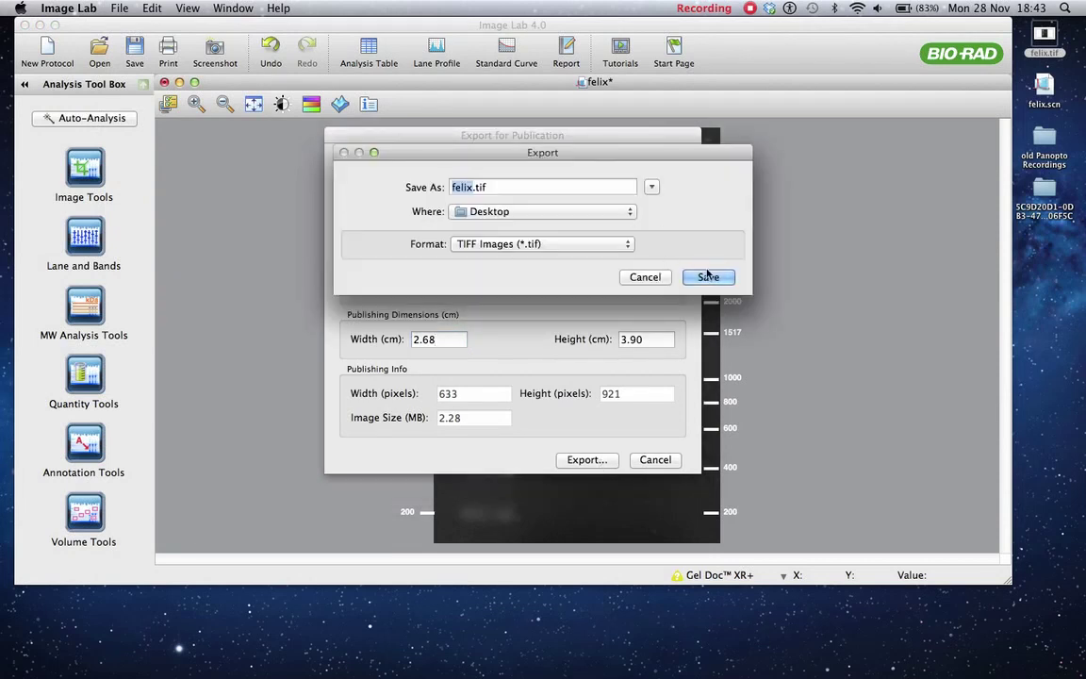
pyautogui.click(708, 277)
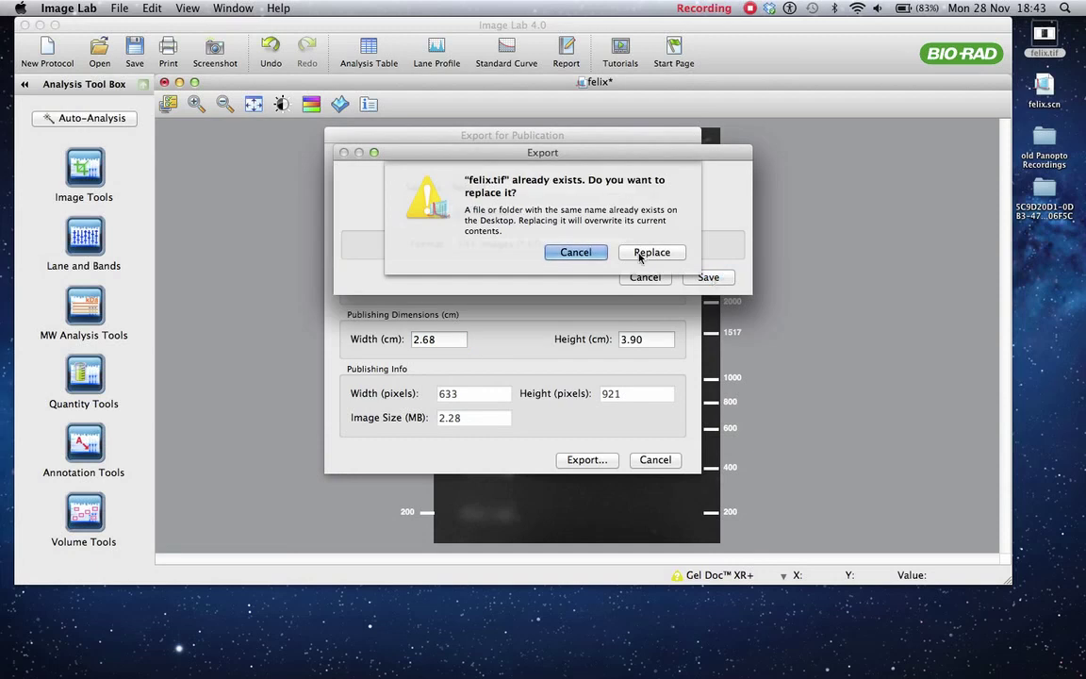
pyautogui.click(648, 252)
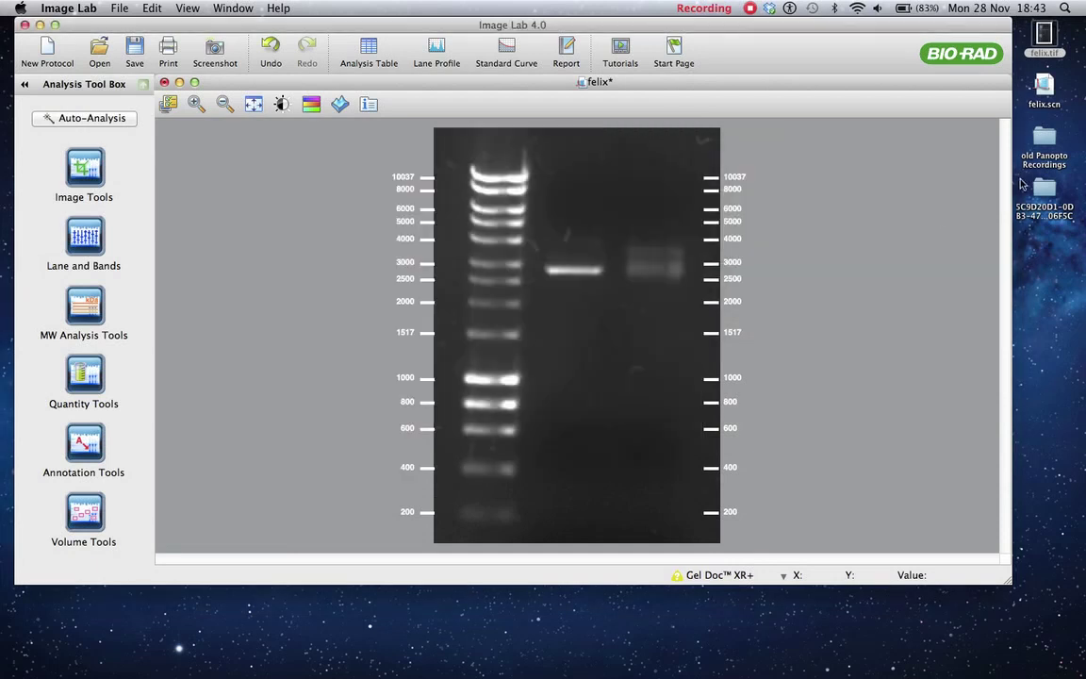
pyautogui.doubleClick(1044, 36)
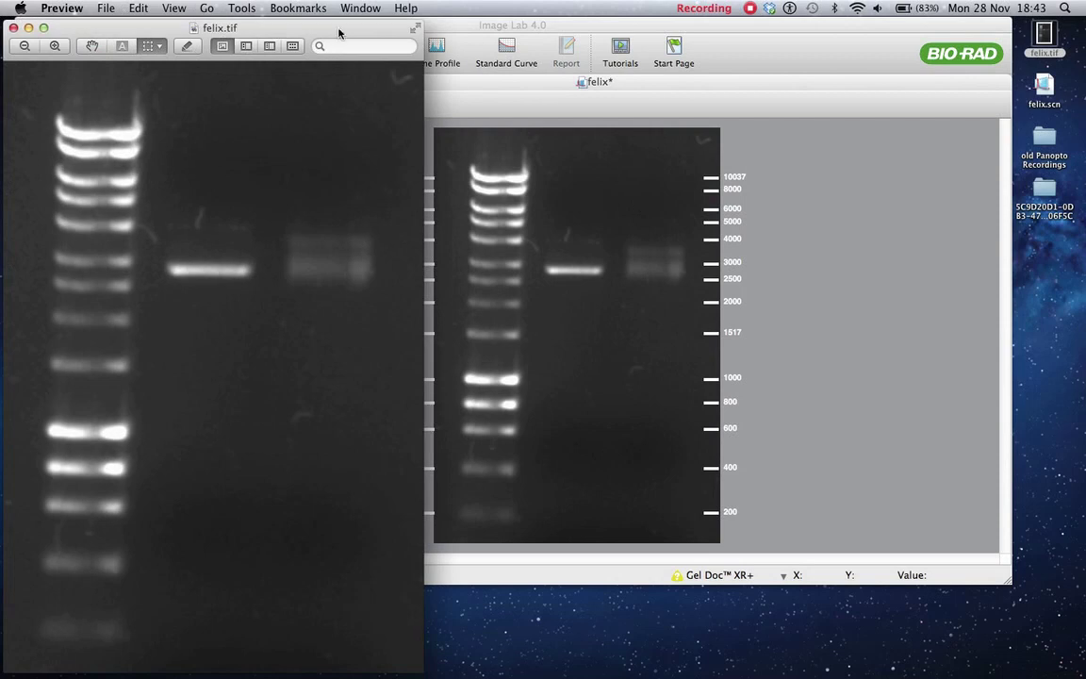
# Fit felix.tif in the Preview window, then reopen it centred on screen
pyautogui.moveTo(340, 34); pyautogui.dragTo(583, 31)
pyautogui.press('super+minus')
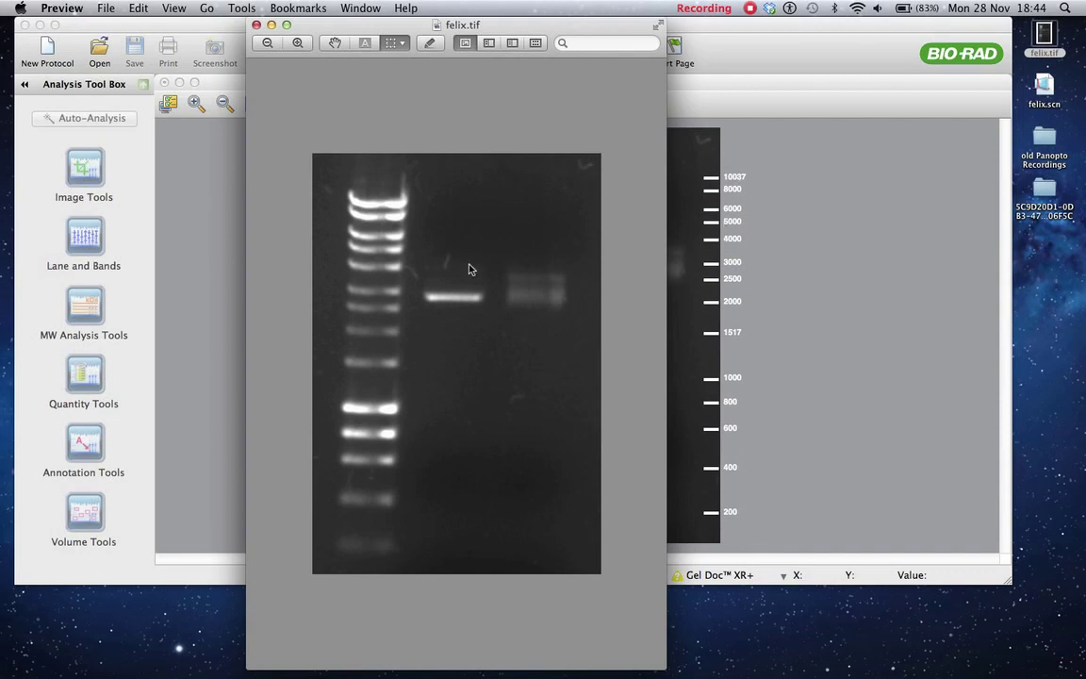
pyautogui.click(256, 25)
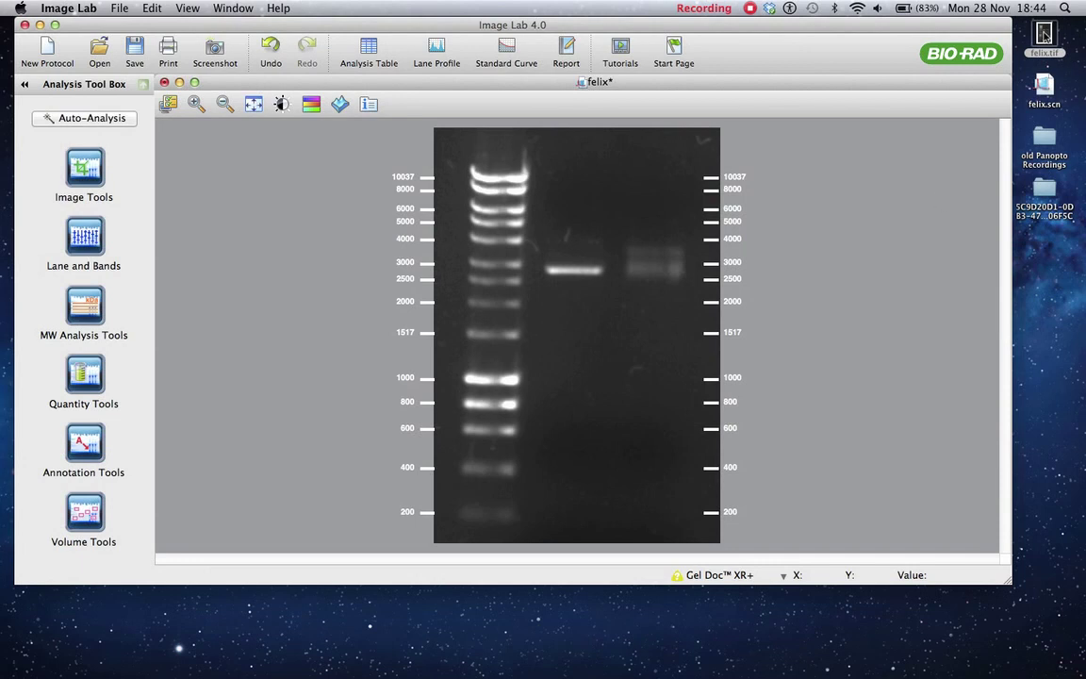
pyautogui.doubleClick(1044, 35)
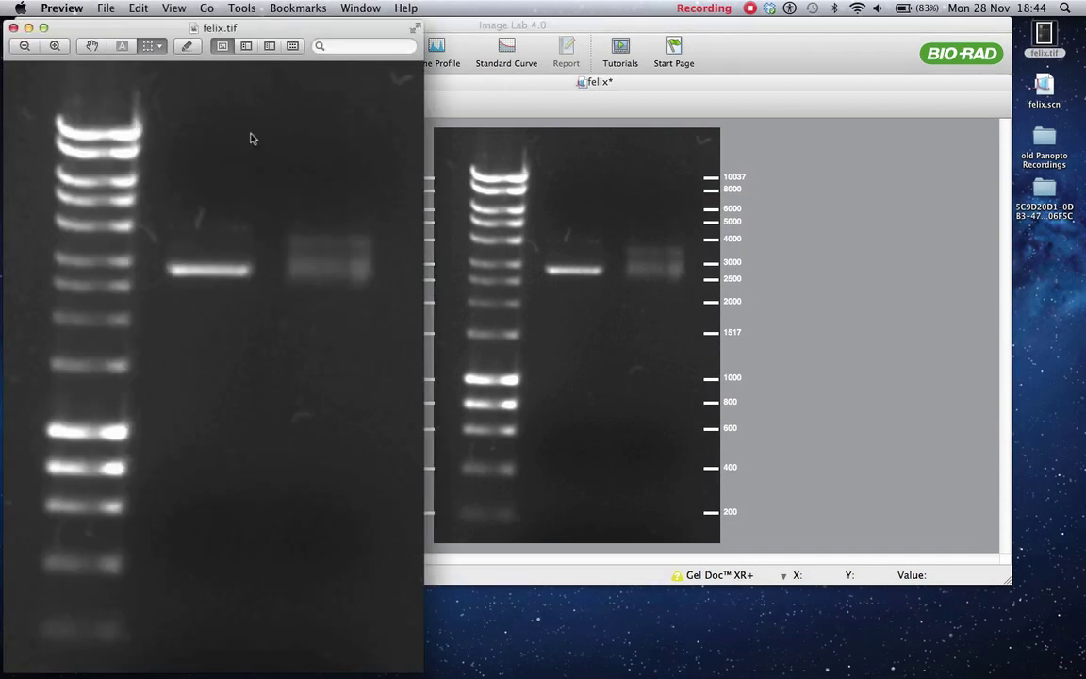
pyautogui.moveTo(276, 27); pyautogui.dragTo(604, 4)
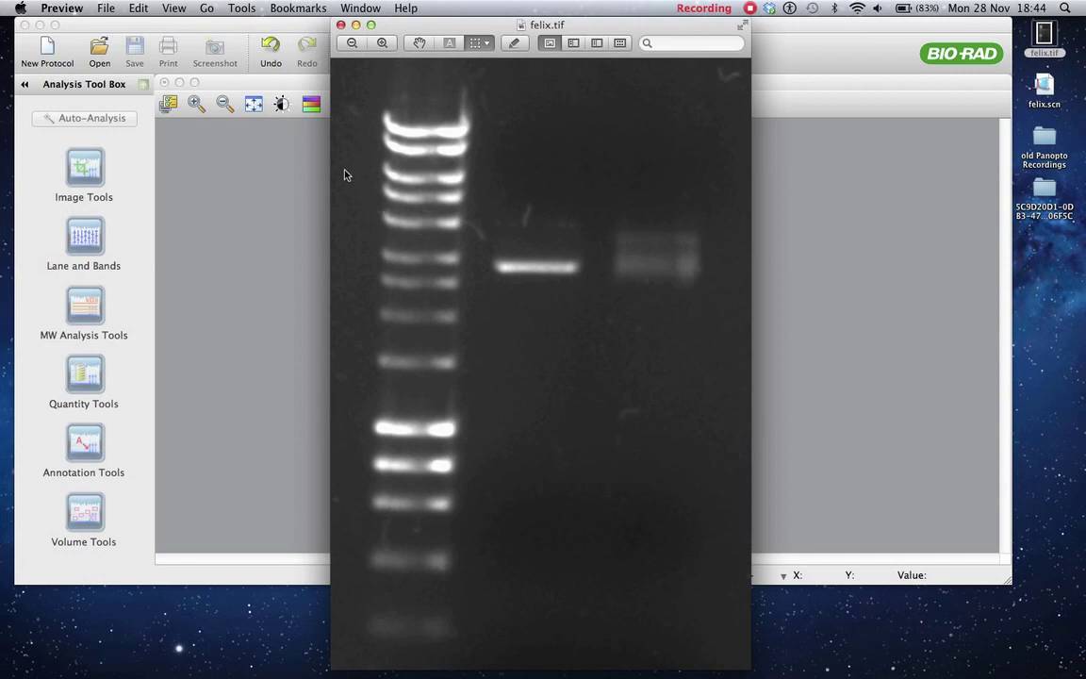
# Crop felix.tif to the region around the upper ladder and sample bands
pyautogui.moveTo(345, 172); pyautogui.dragTo(732, 343)
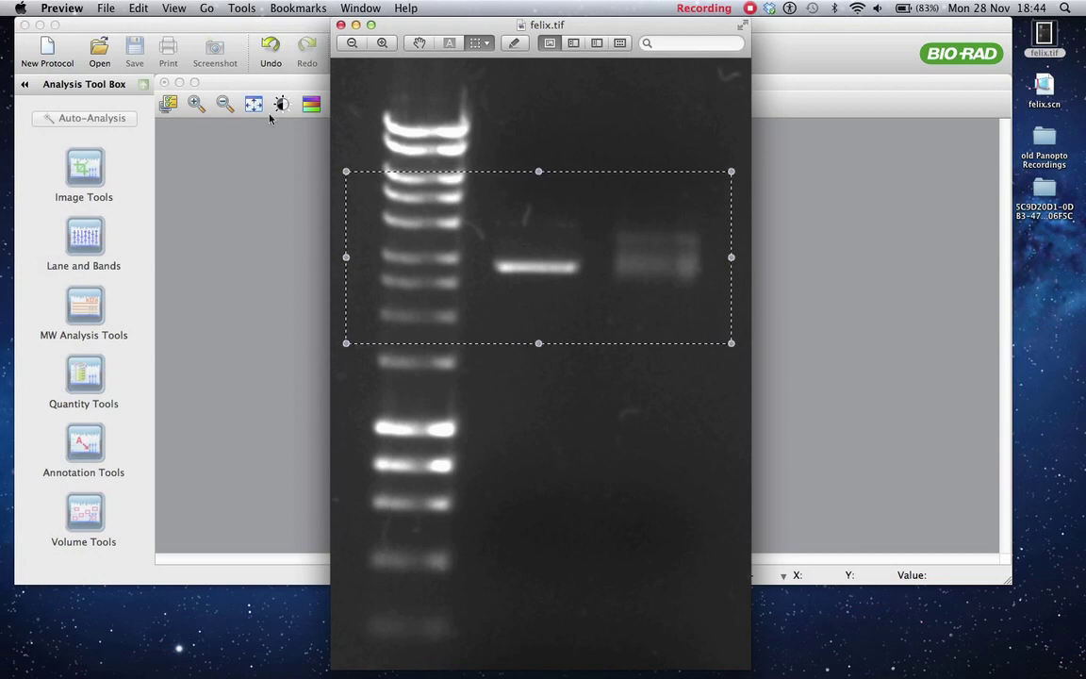
pyautogui.click(138, 7)
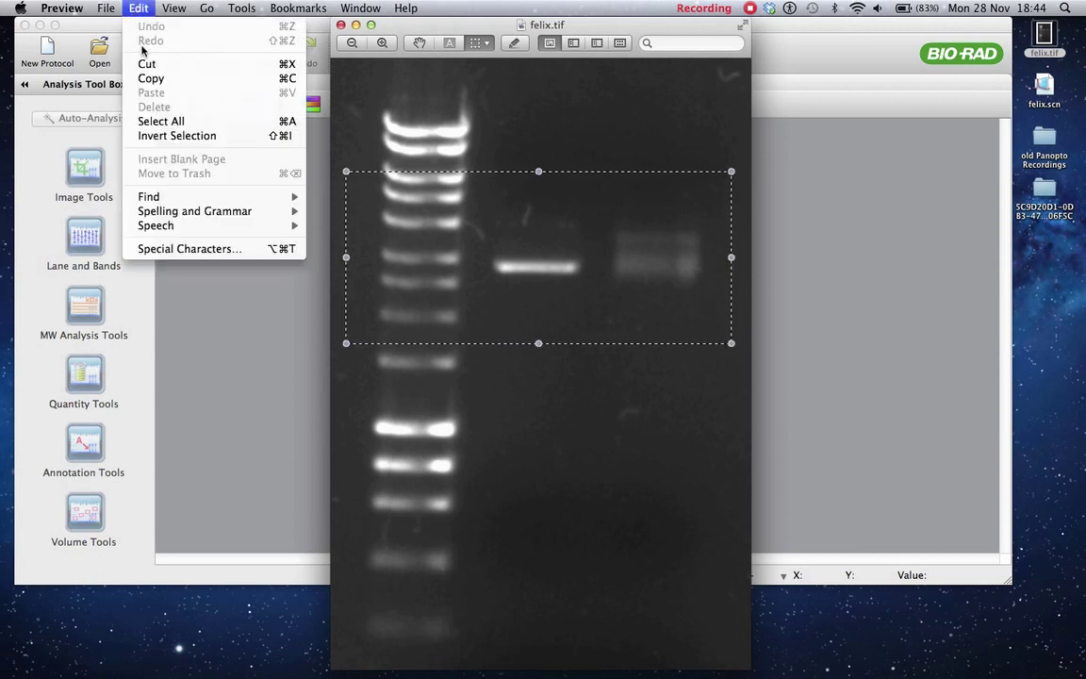
pyautogui.moveTo(241, 8)
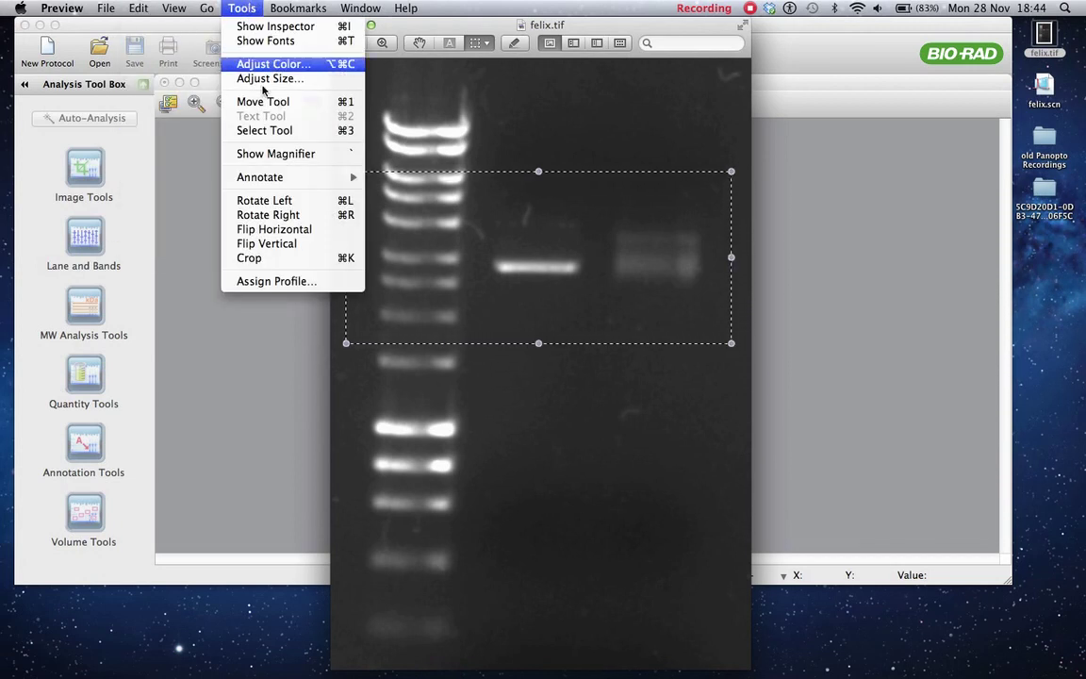
pyautogui.click(292, 257)
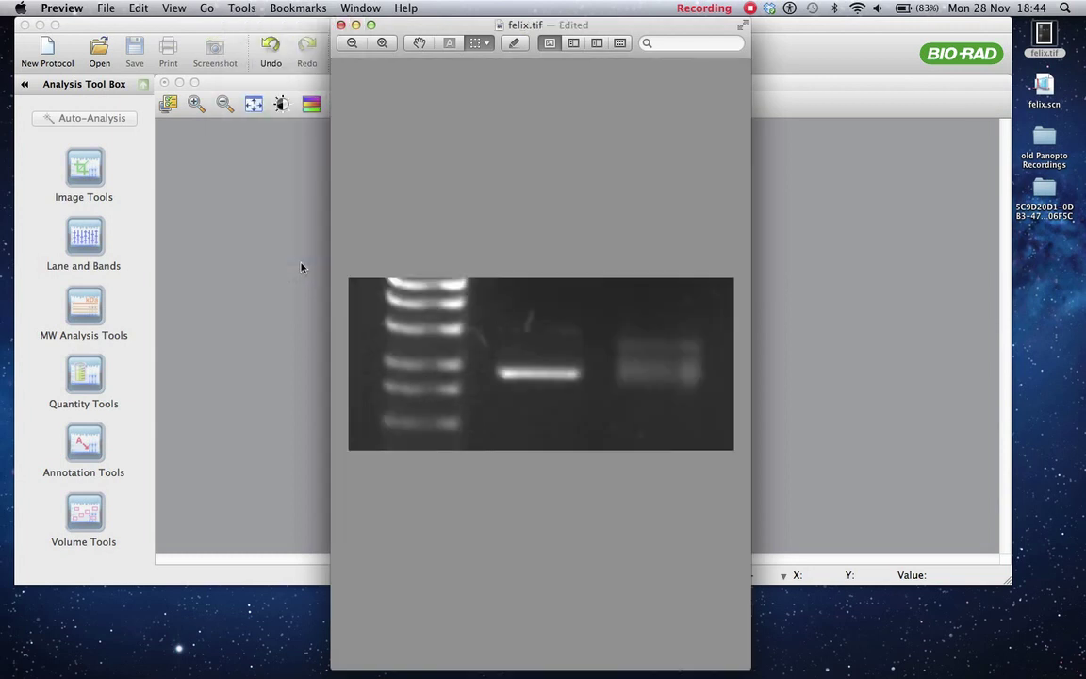
pyautogui.click(575, 25)
pyautogui.click(798, 124)
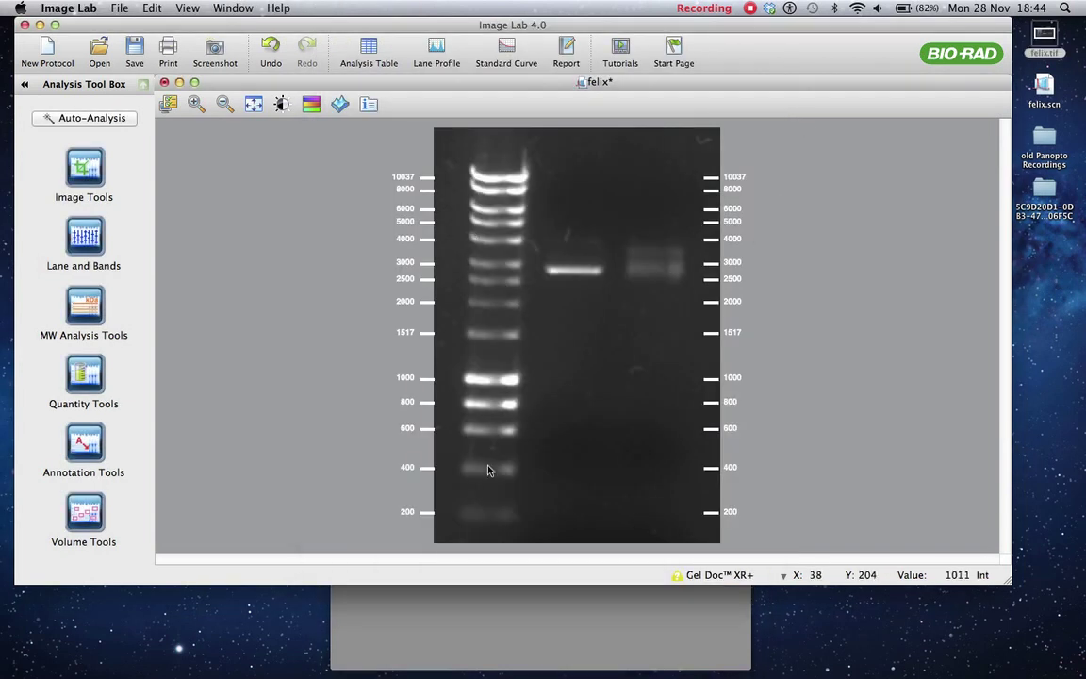
# Close Preview's cropped felix.tif window, leaving the felix gel with its bp legend
pyautogui.click(580, 650)
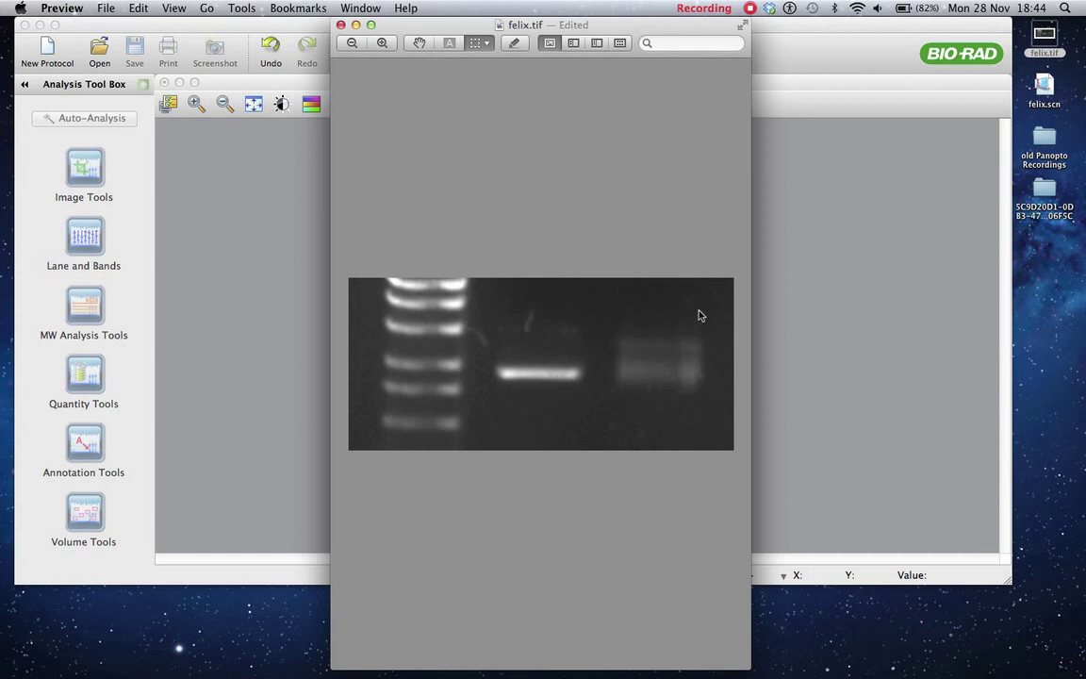
pyautogui.click(341, 24)
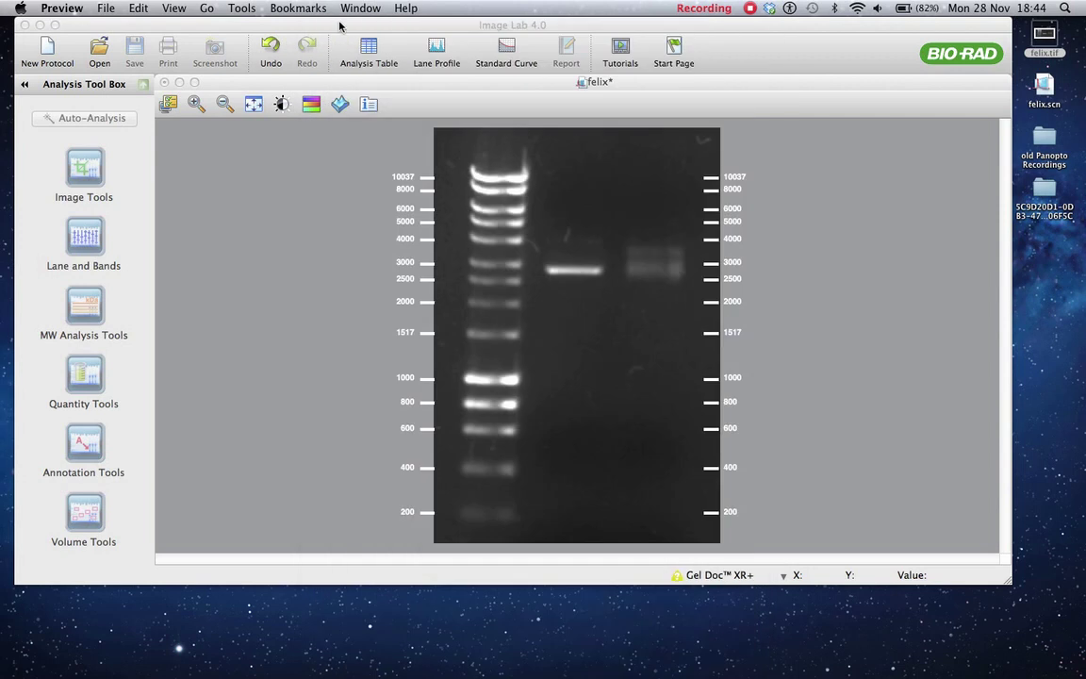